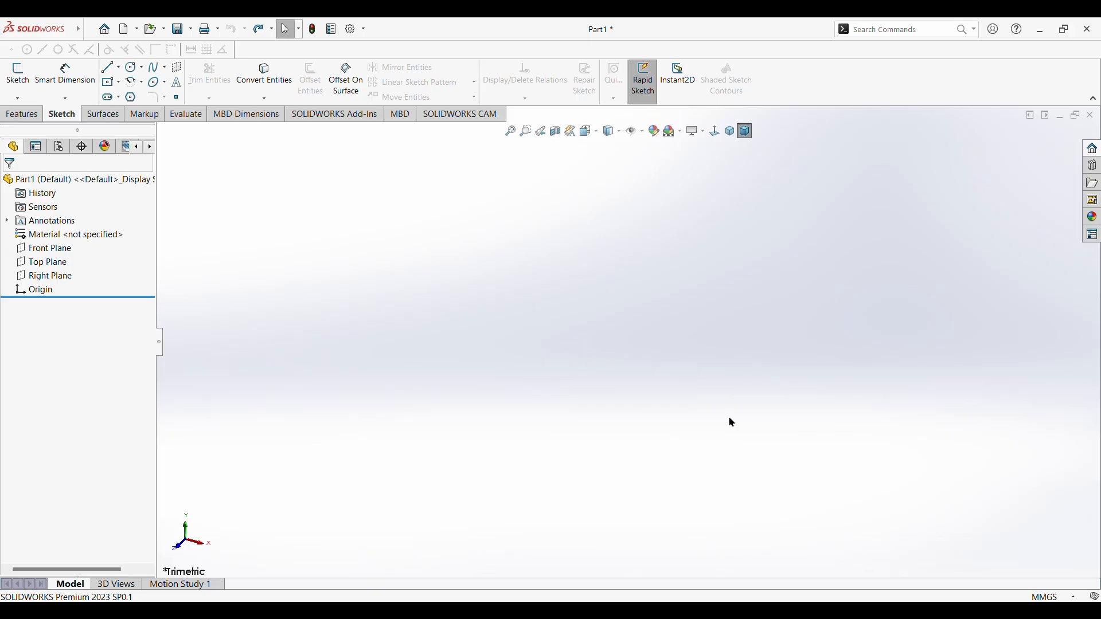
Sketch a center rectangle about 110 mm wide and 70 mm high on the Front Plane, centered on the origin
{"action": "left_click", "coordinate": [34, 114]}
{"action": "mouse_move", "coordinate": [25, 33]}
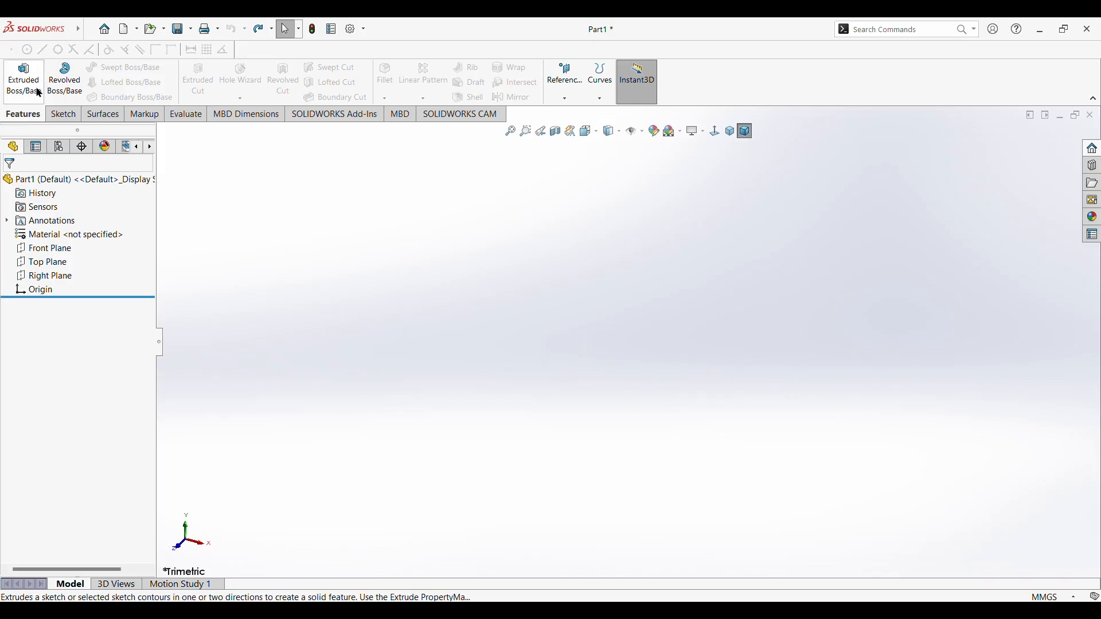
{"action": "left_click", "coordinate": [65, 114]}
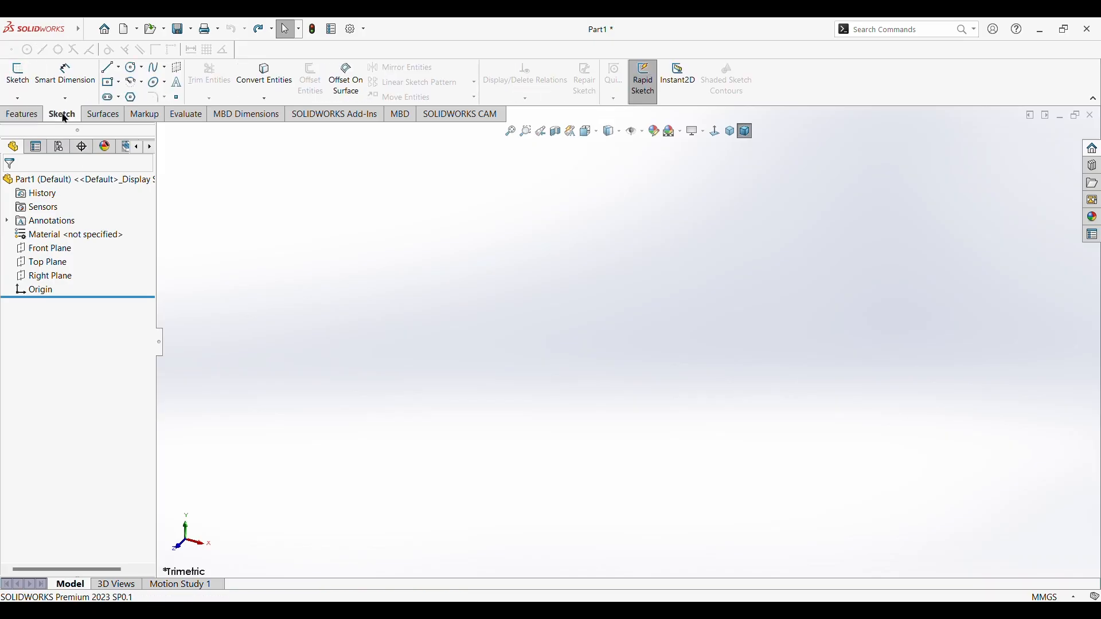
{"action": "left_click", "coordinate": [55, 256]}
{"action": "left_click", "coordinate": [17, 74]}
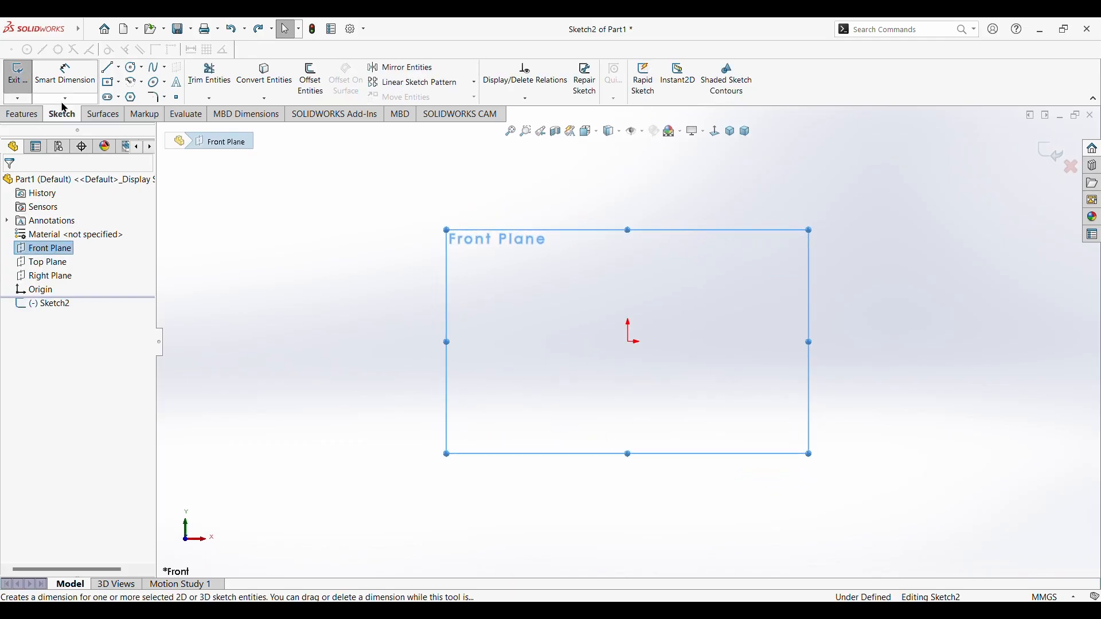
{"action": "left_click", "coordinate": [112, 82]}
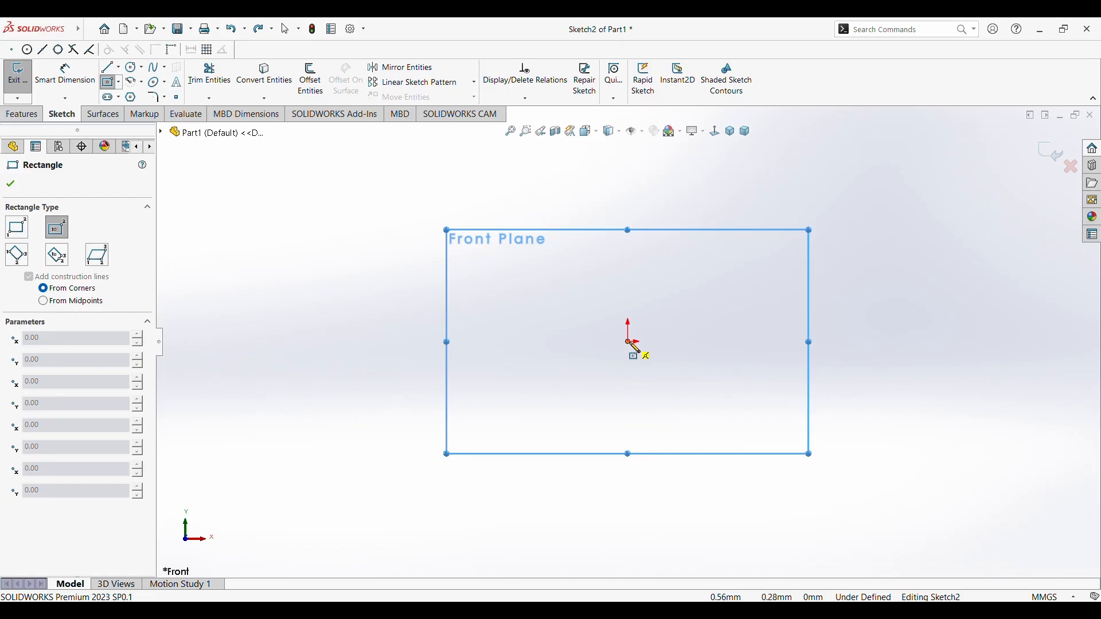
{"action": "left_click_drag", "start_coordinate": [633, 344], "coordinate": [742, 414]}
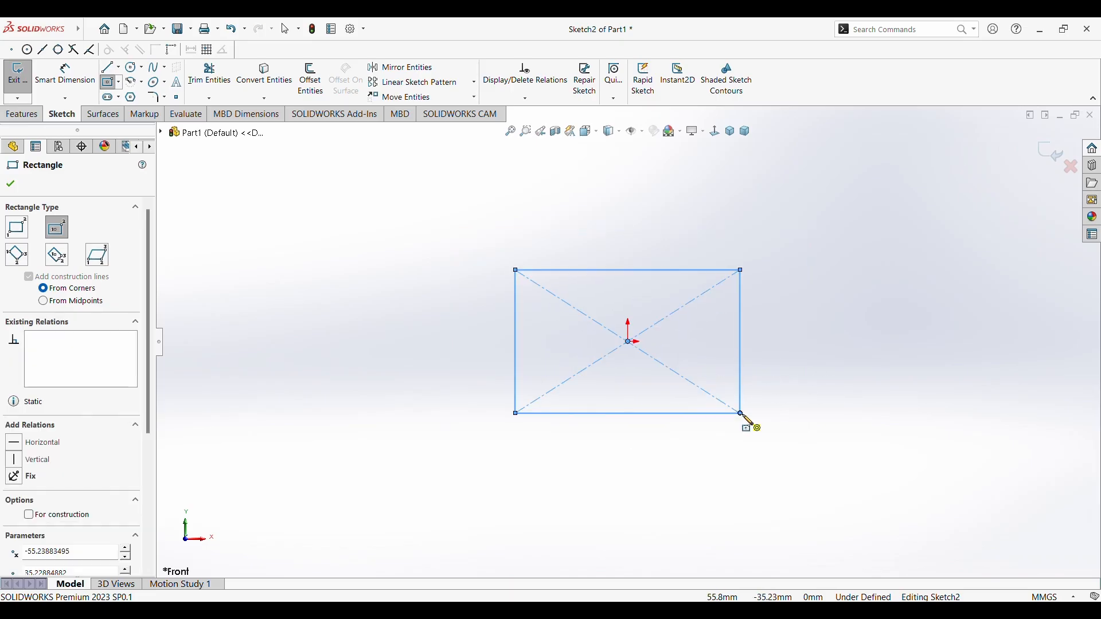
{"action": "left_click", "coordinate": [11, 183]}
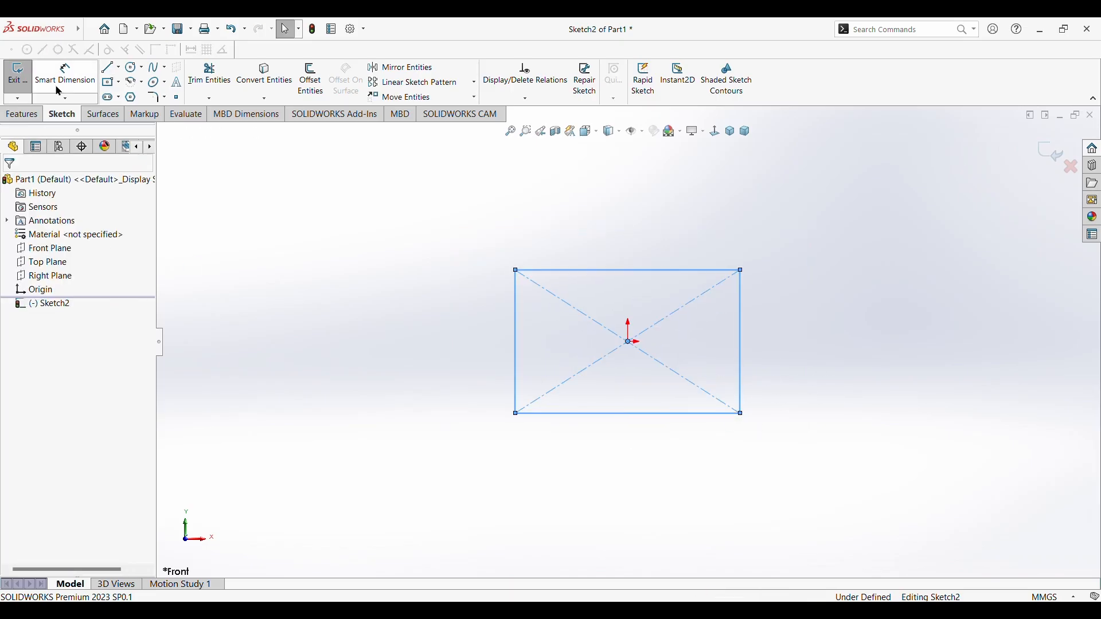
Dimension the rectangle to a height of 70 mm and a width of 100 mm
{"action": "left_click", "coordinate": [57, 87]}
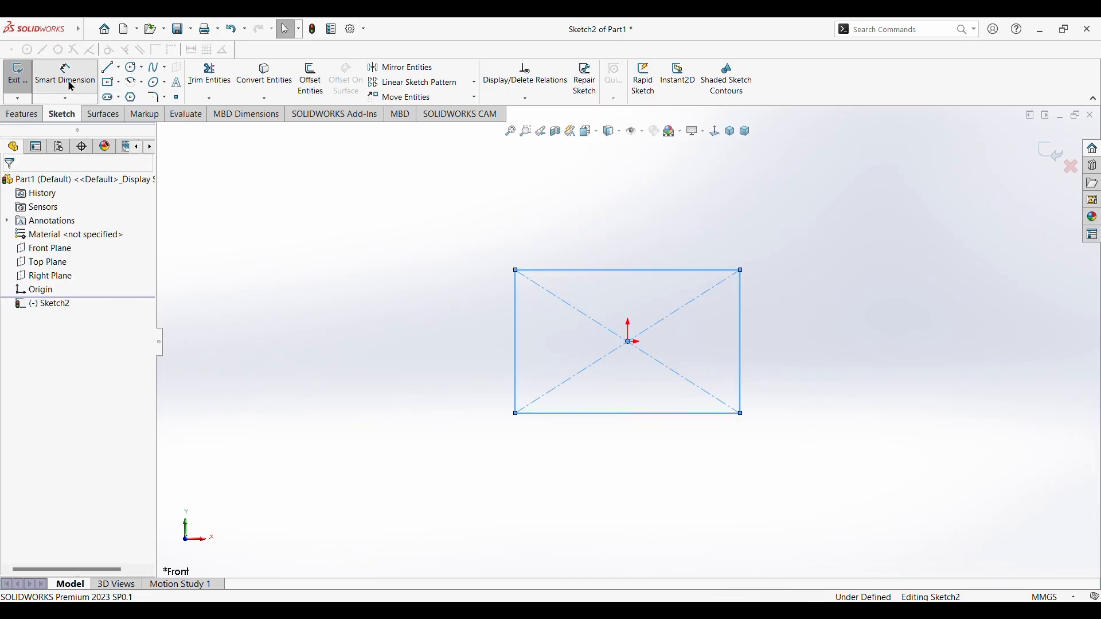
{"action": "left_click", "coordinate": [516, 360]}
{"action": "left_click", "coordinate": [364, 339]}
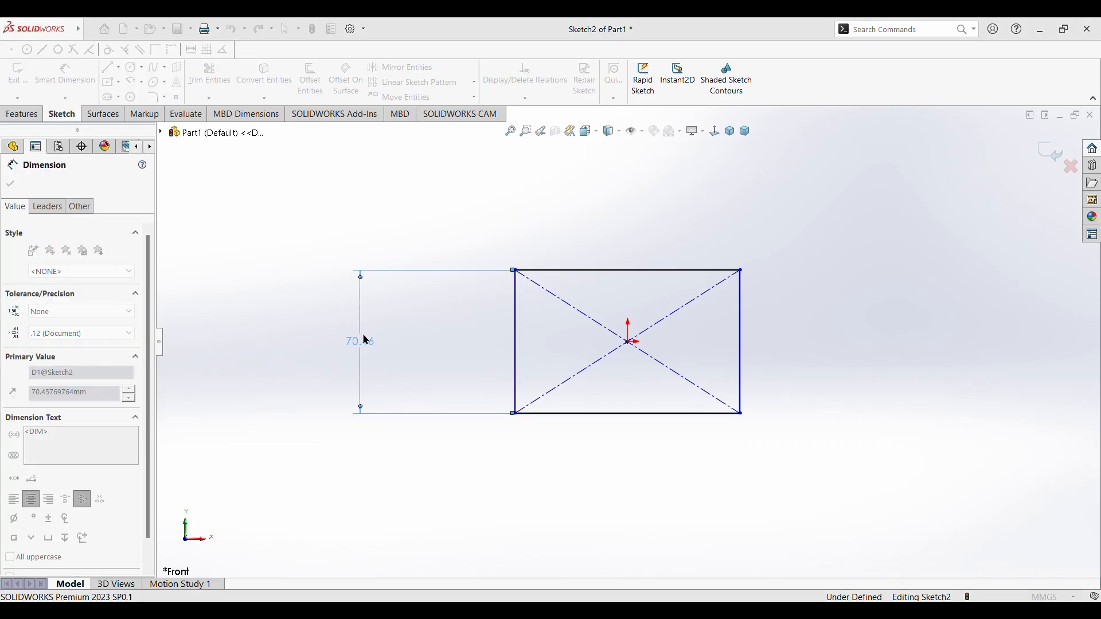
{"action": "left_click", "coordinate": [352, 306]}
{"action": "left_click", "coordinate": [584, 413]}
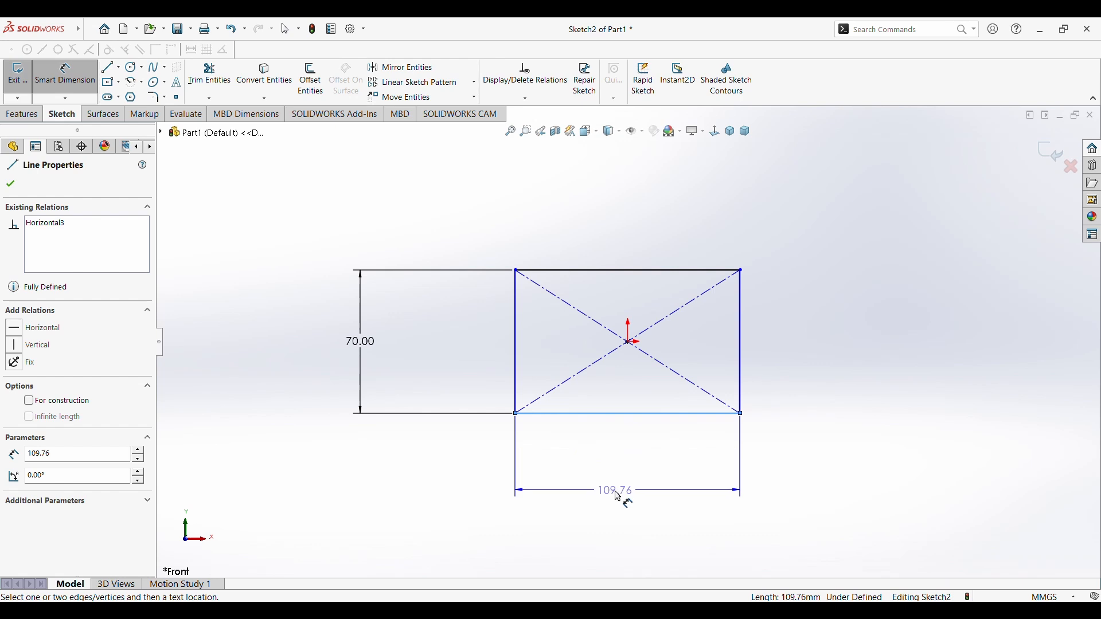
{"action": "left_click", "coordinate": [619, 497]}
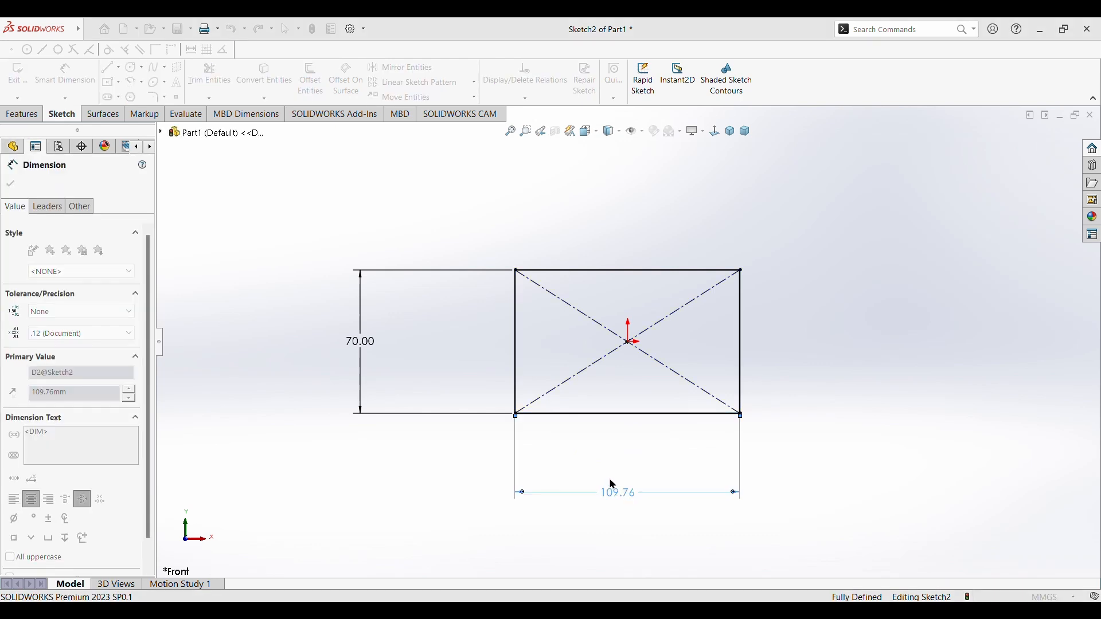
{"action": "type", "text": "100"}
{"action": "left_click", "coordinate": [570, 476]}
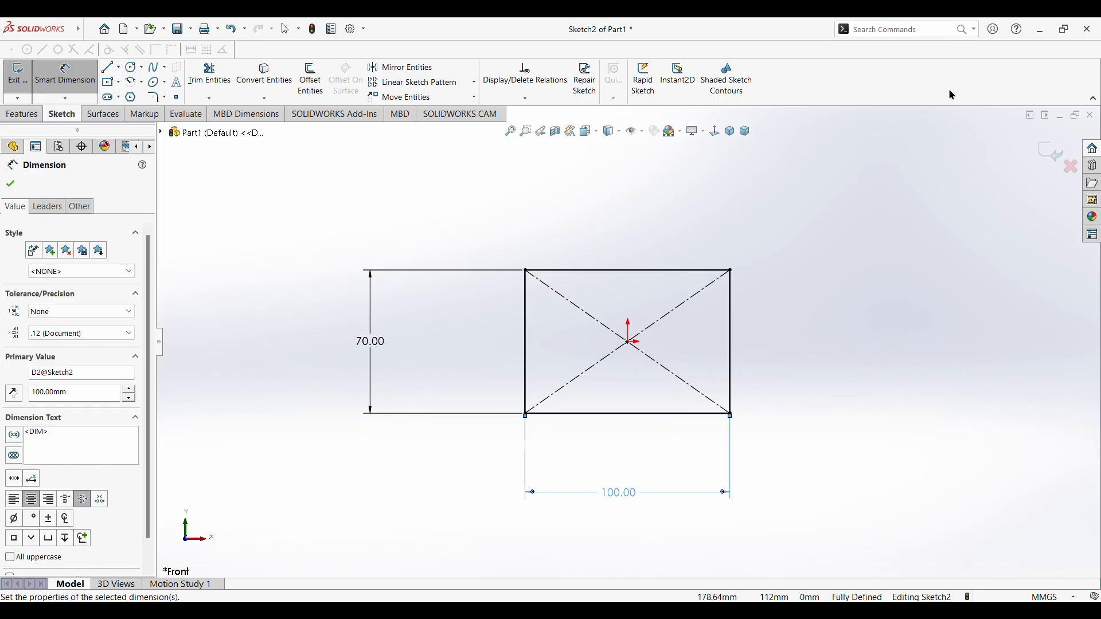
Extrude the rectangle as a solid block with a blind depth of 50 mm
{"action": "left_click", "coordinate": [29, 114]}
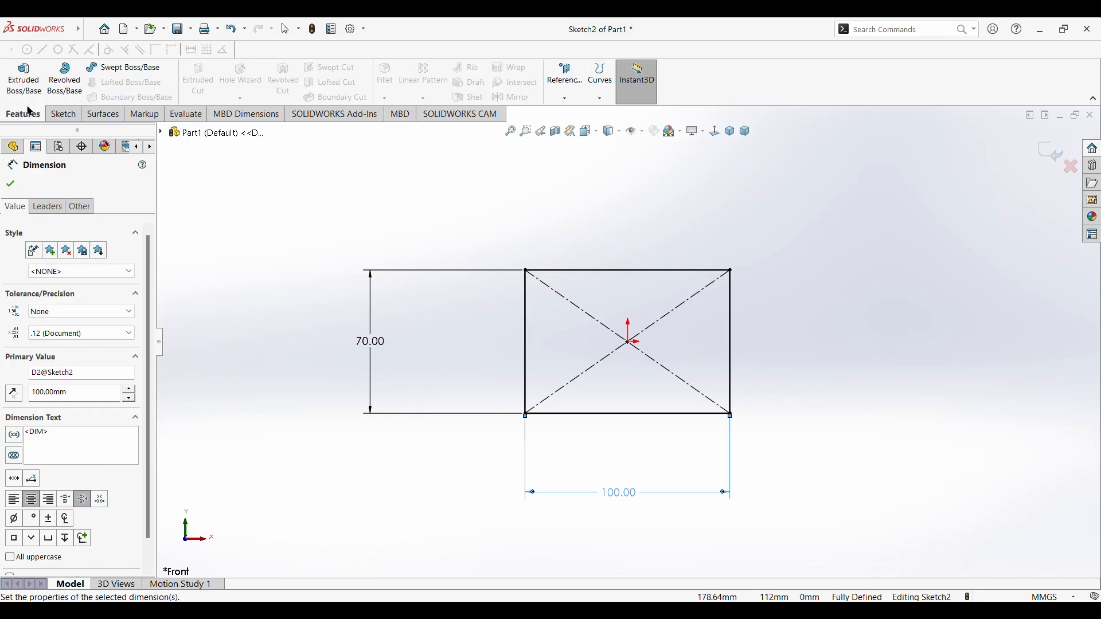
{"action": "left_click", "coordinate": [25, 81]}
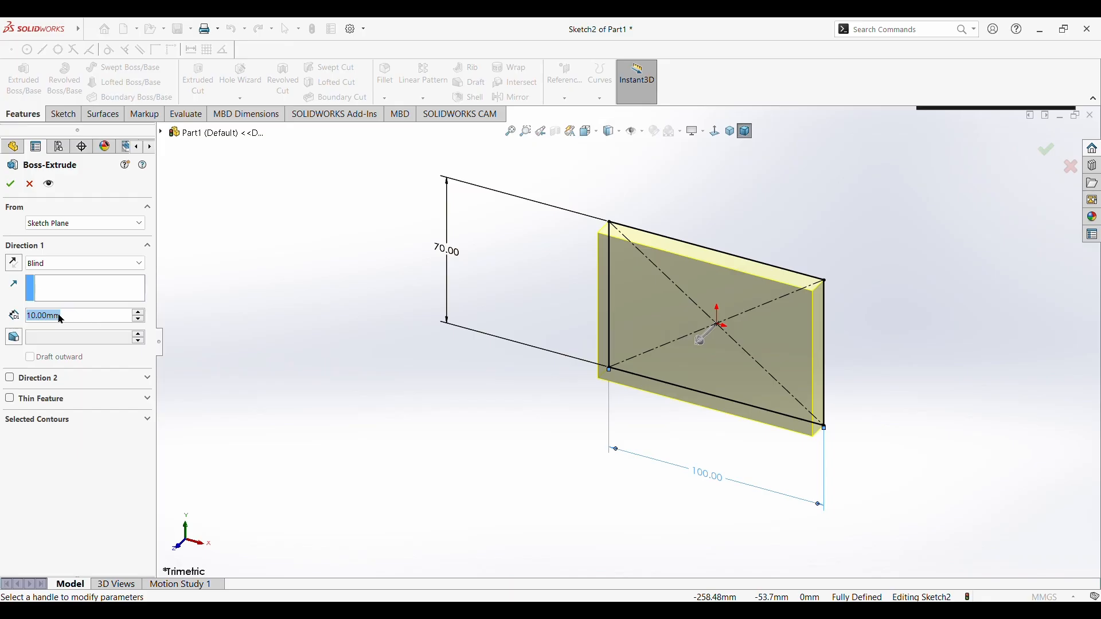
{"action": "type", "text": "50"}
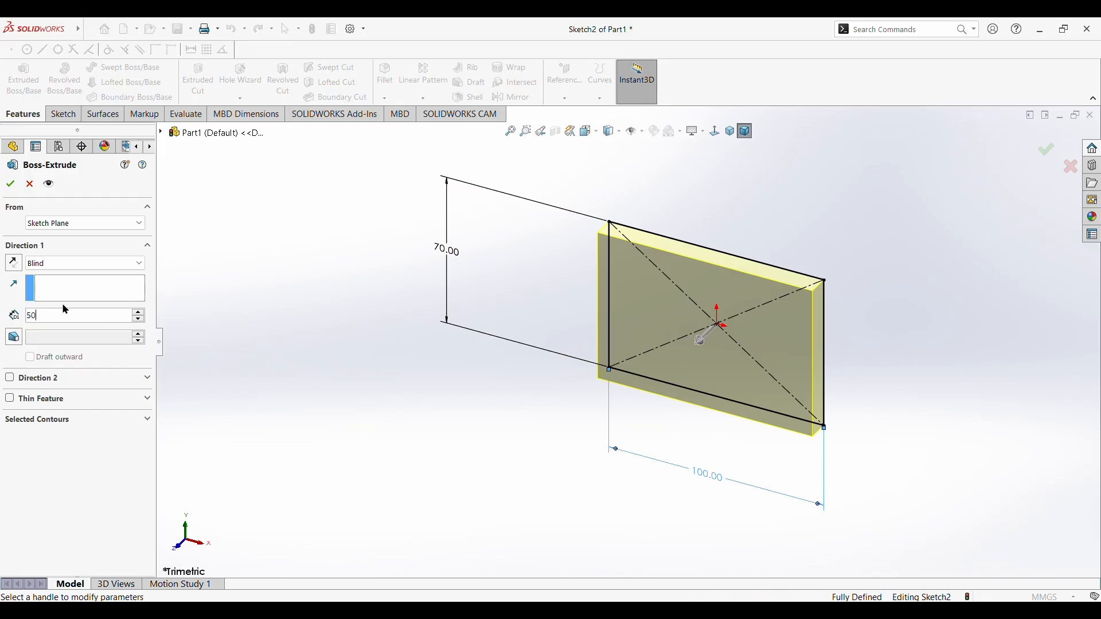
{"action": "left_click", "coordinate": [10, 184]}
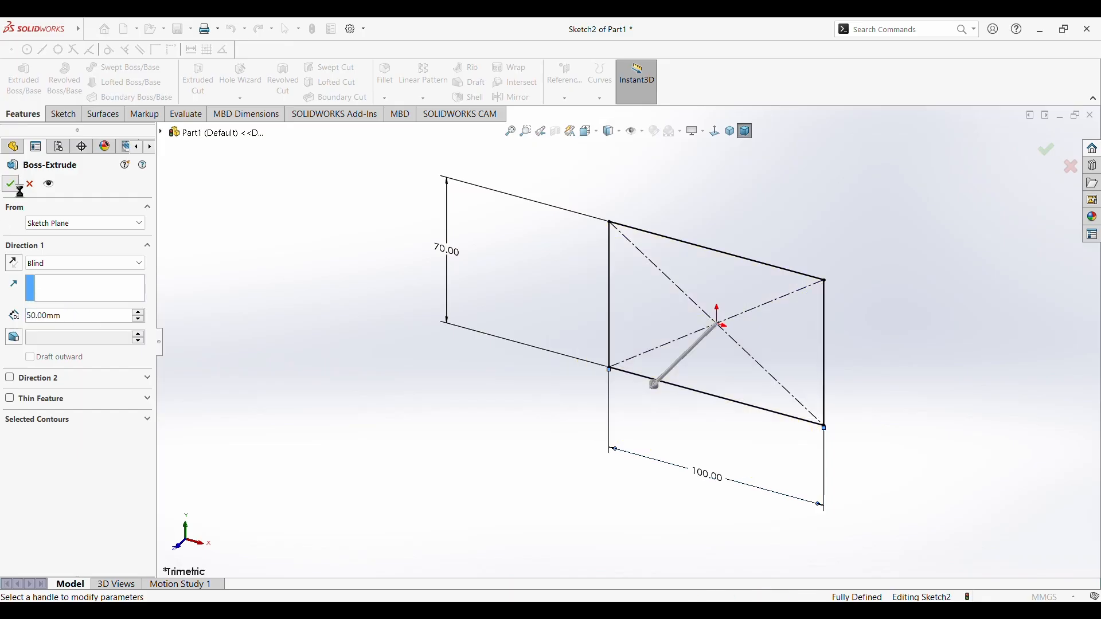
{"action": "middle_click_drag", "start_coordinate": [442, 361], "coordinate": [647, 271]}
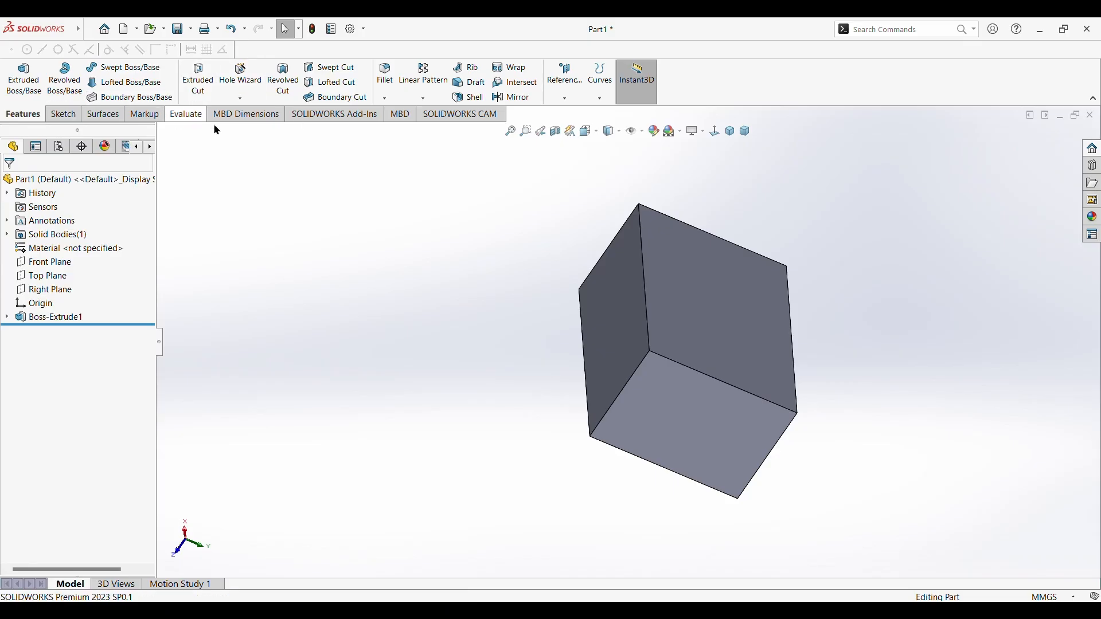
Start a sketch on the Top Plane and draw a vertical centerline about 52 mm long from the origin past the block's opposite edge
{"action": "left_click", "coordinate": [57, 275]}
{"action": "left_click", "coordinate": [68, 258]}
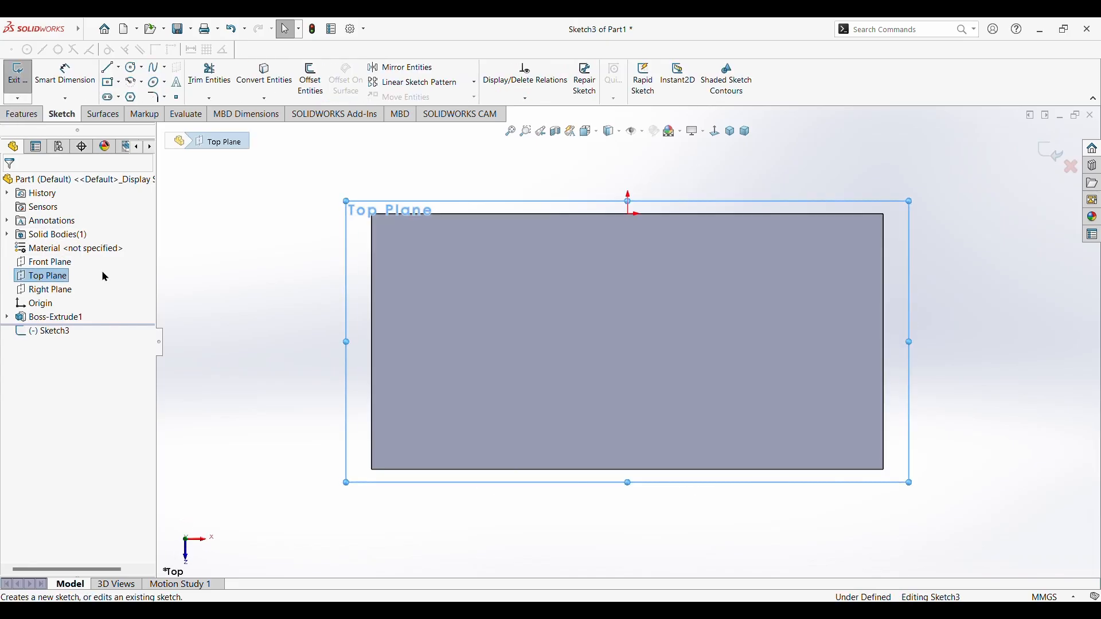
{"action": "left_click", "coordinate": [119, 69]}
{"action": "left_click", "coordinate": [134, 96]}
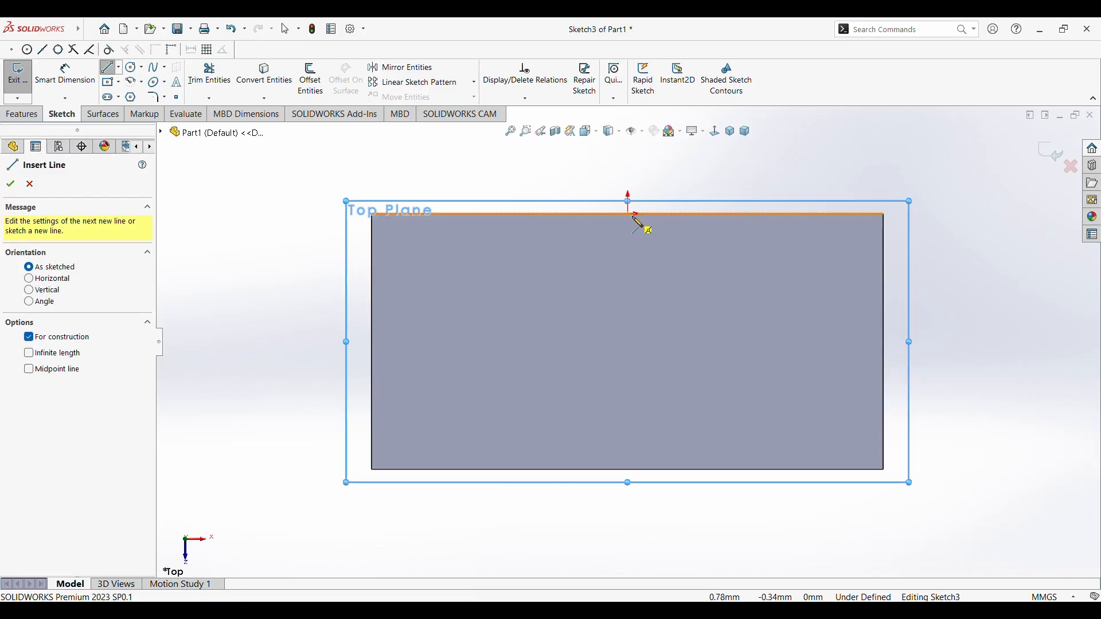
{"action": "left_click", "coordinate": [630, 215]}
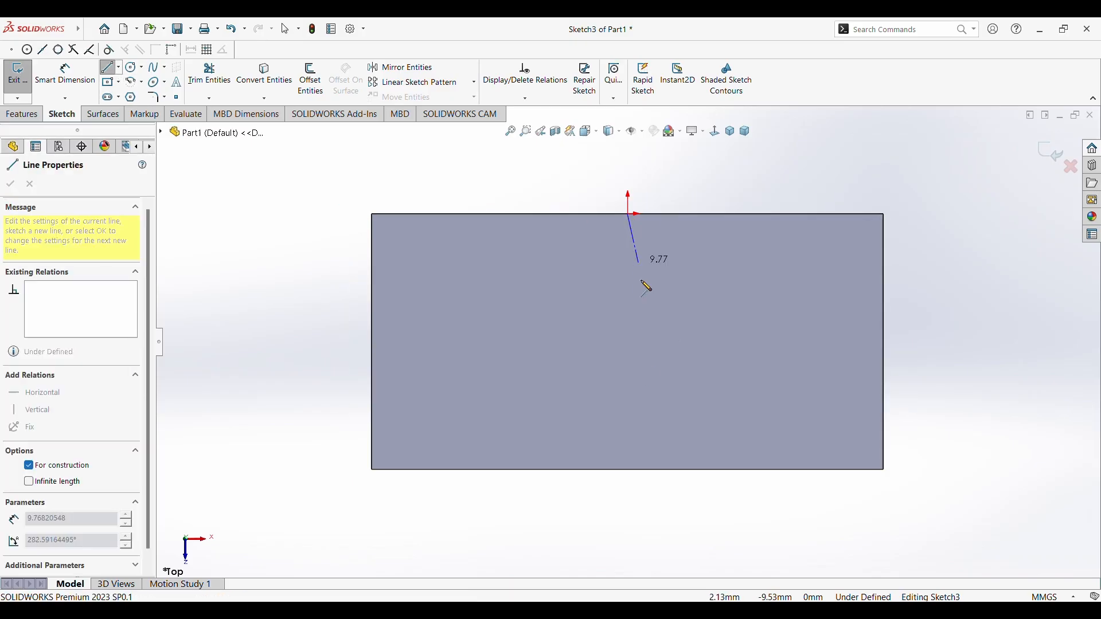
{"action": "left_click", "coordinate": [629, 482]}
{"action": "key", "text": "Escape"}
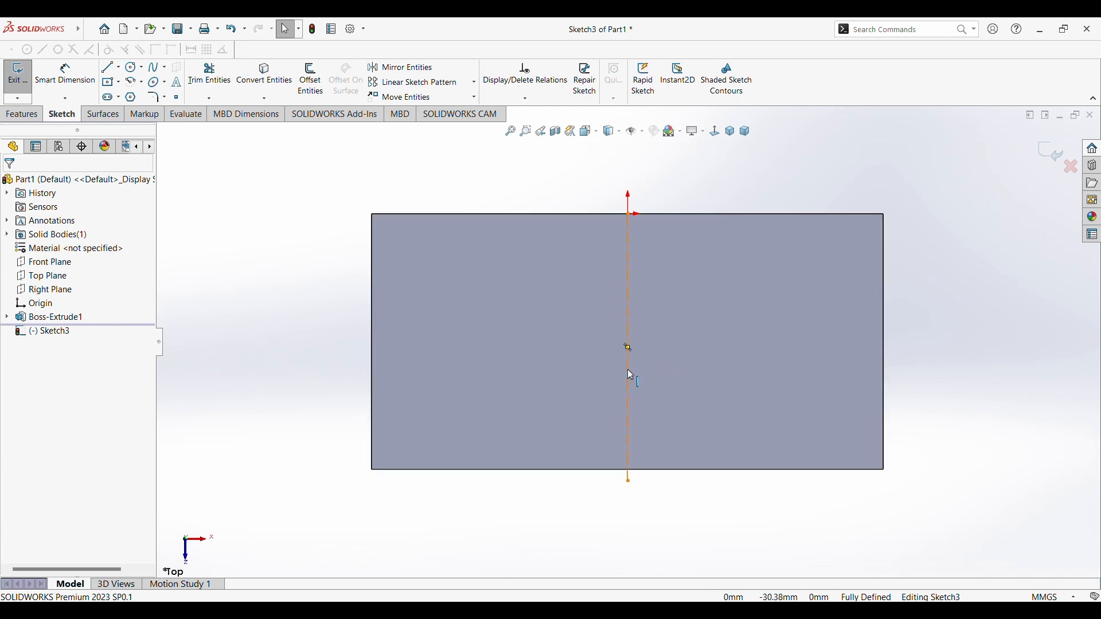
{"action": "key", "text": "Escape"}
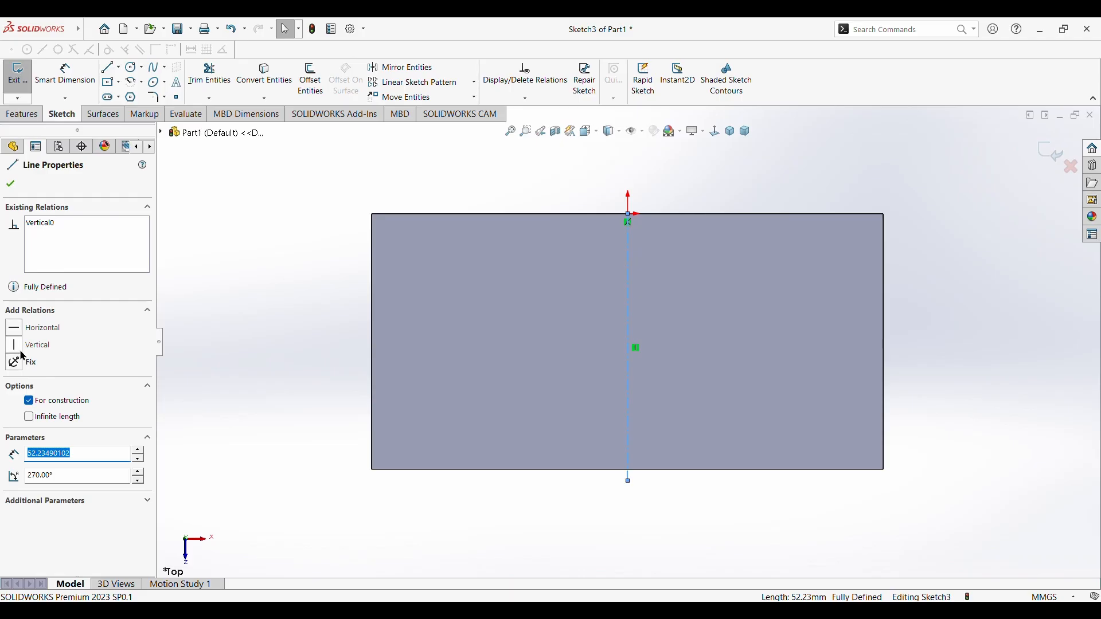
{"action": "left_click", "coordinate": [10, 185]}
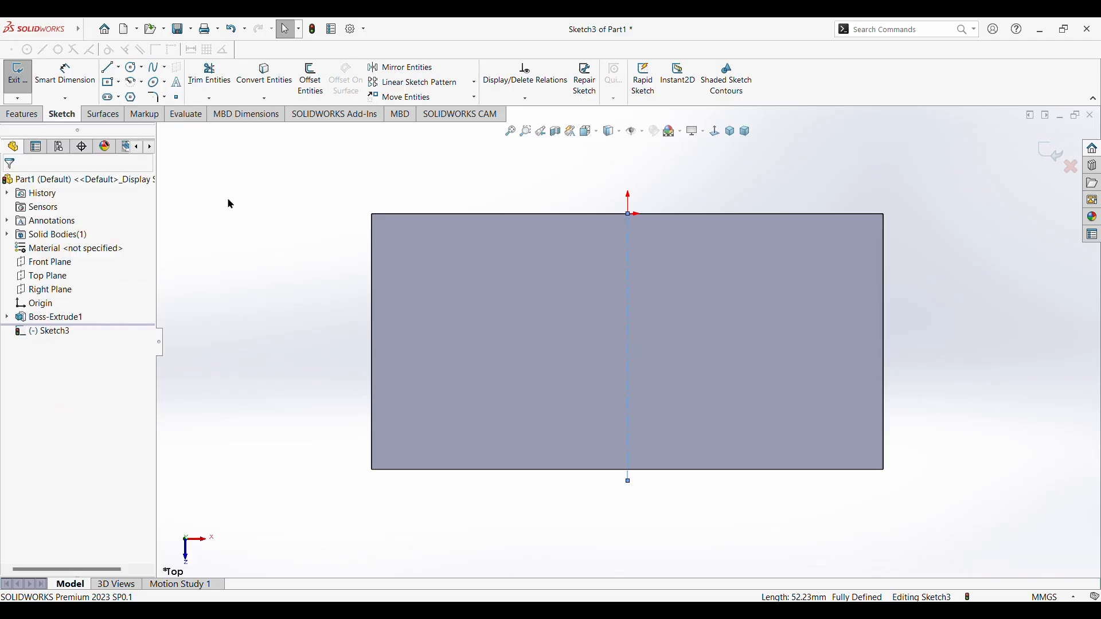
Draw a circle centered on the centerline's midpoint and set its diameter to 23 mm
{"action": "left_click", "coordinate": [133, 68]}
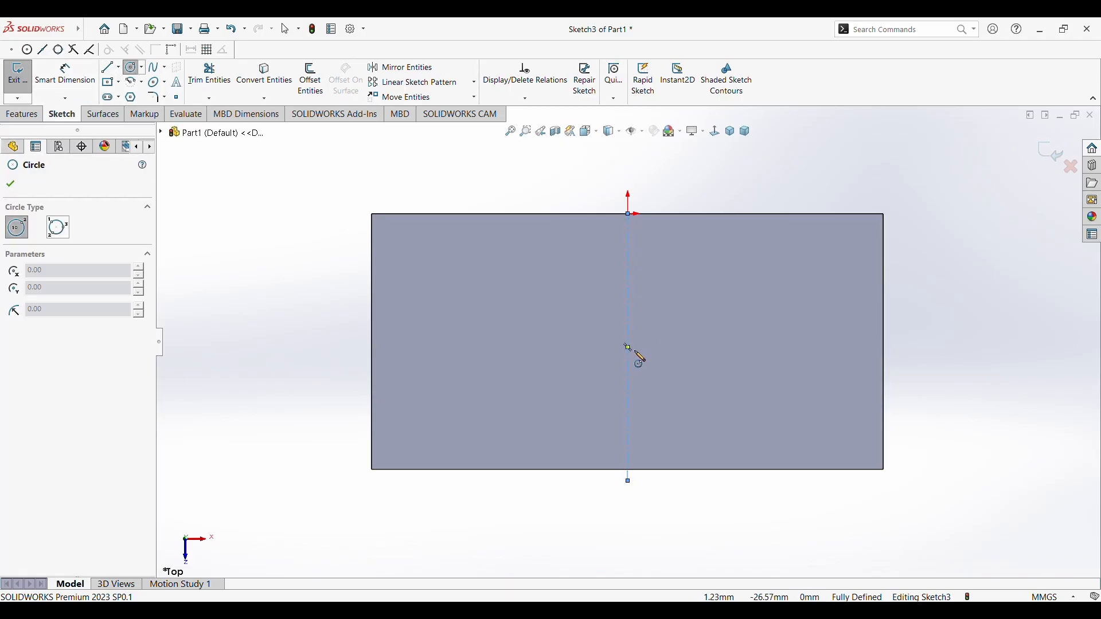
{"action": "left_click_drag", "start_coordinate": [629, 348], "coordinate": [665, 358]}
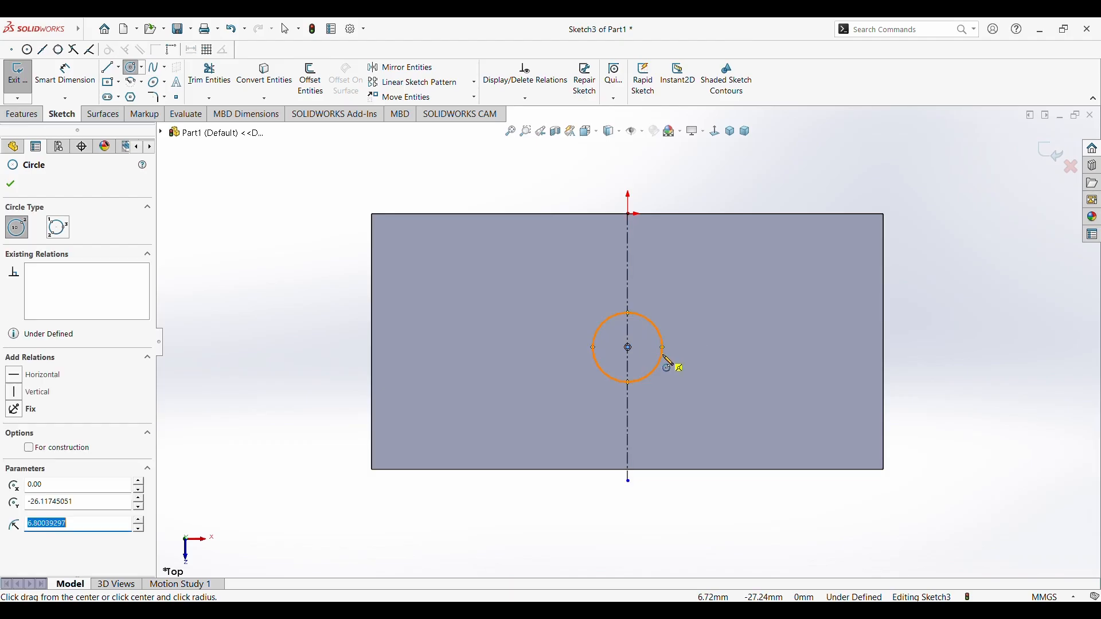
{"action": "key", "text": "Escape"}
{"action": "key", "text": "d"}
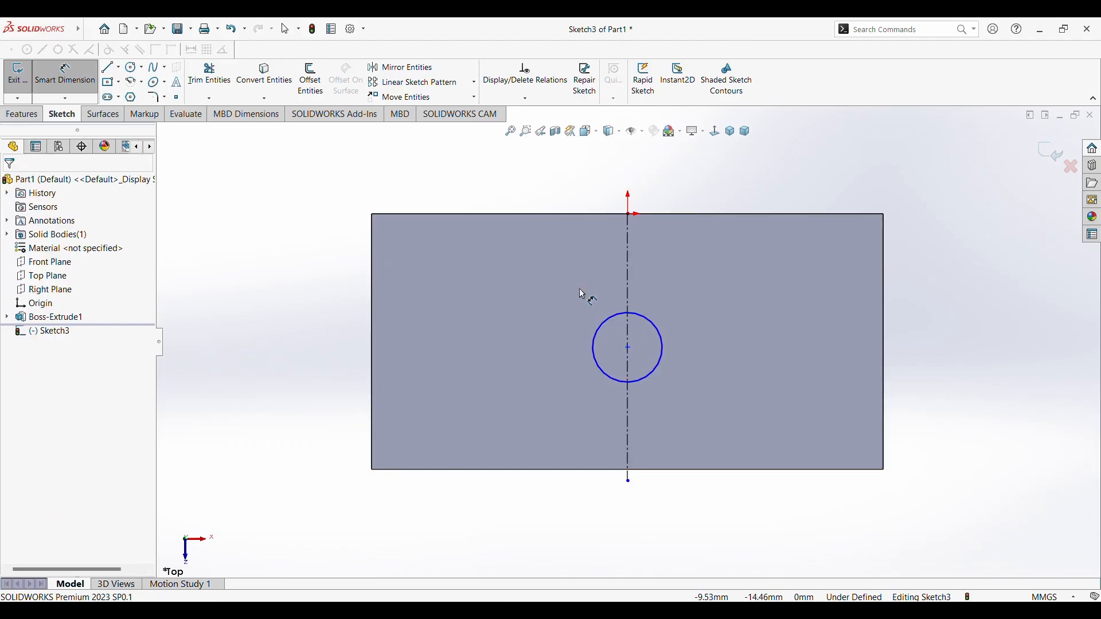
{"action": "left_click", "coordinate": [605, 324]}
{"action": "left_click", "coordinate": [280, 354]}
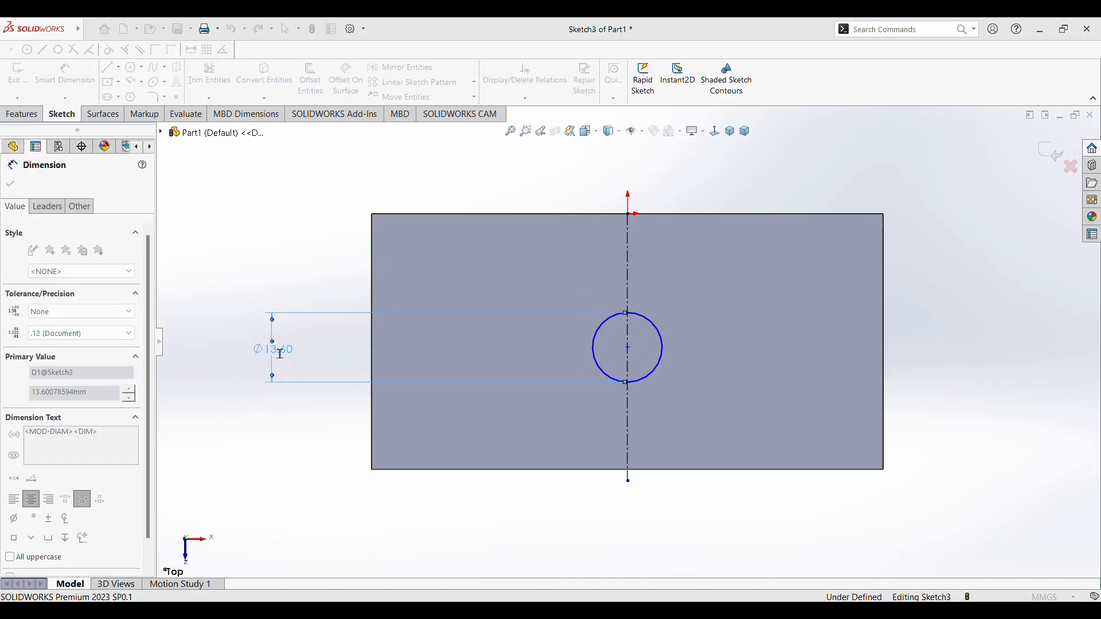
{"action": "type", "text": "23"}
{"action": "key", "text": "Return"}
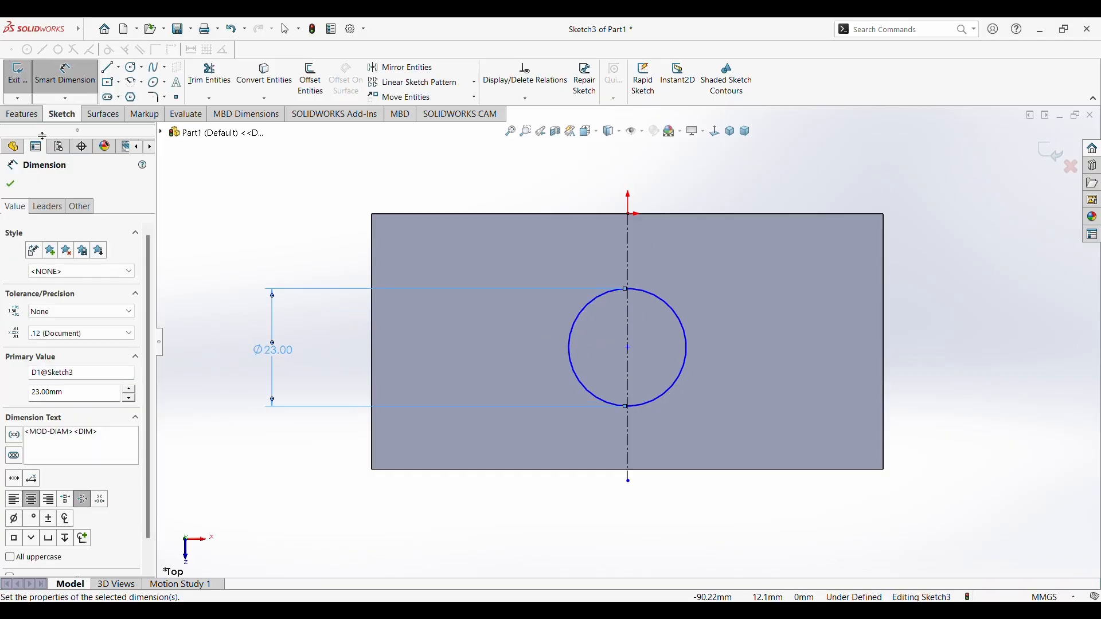
Dimension the distance between the origin and the circle's center to 25 mm
{"action": "left_click", "coordinate": [634, 220]}
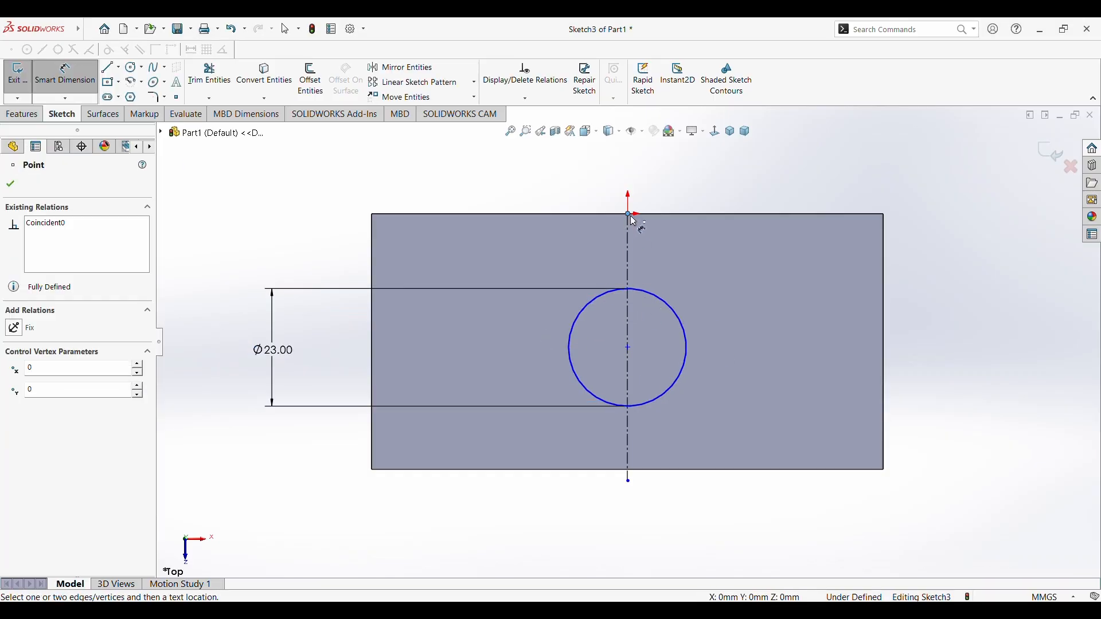
{"action": "left_click", "coordinate": [629, 349]}
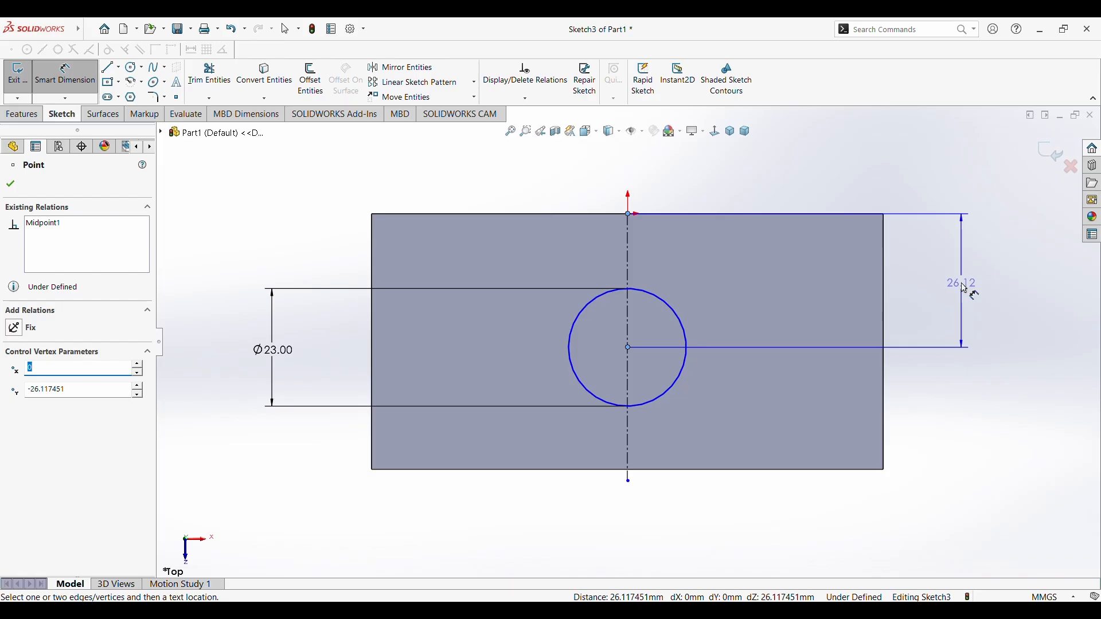
{"action": "left_click", "coordinate": [965, 284]}
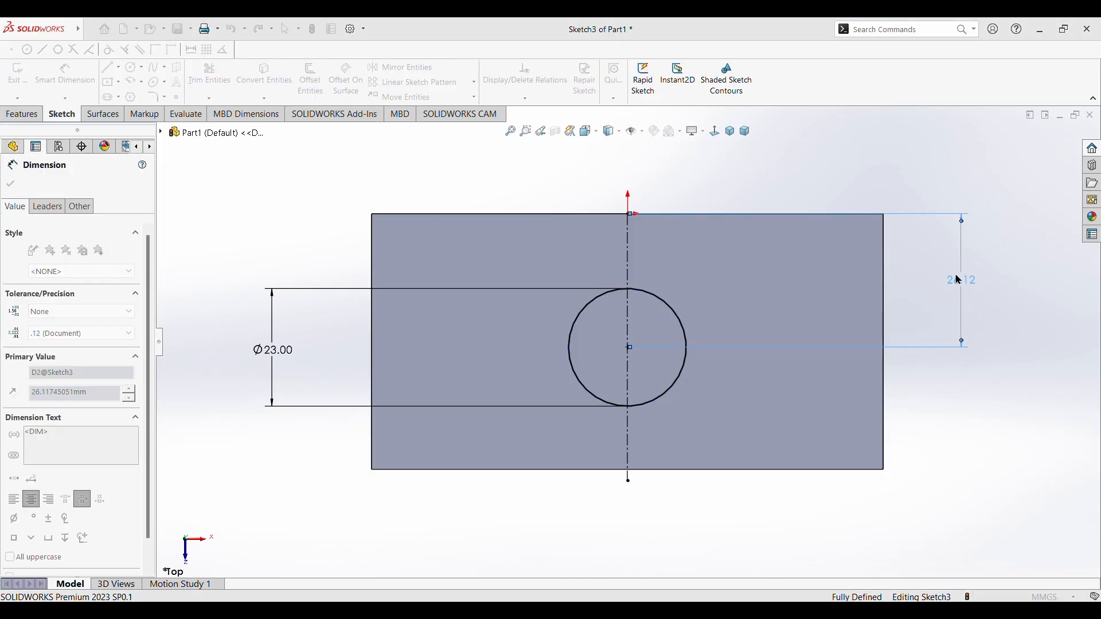
{"action": "type", "text": "25"}
{"action": "key", "text": "Return"}
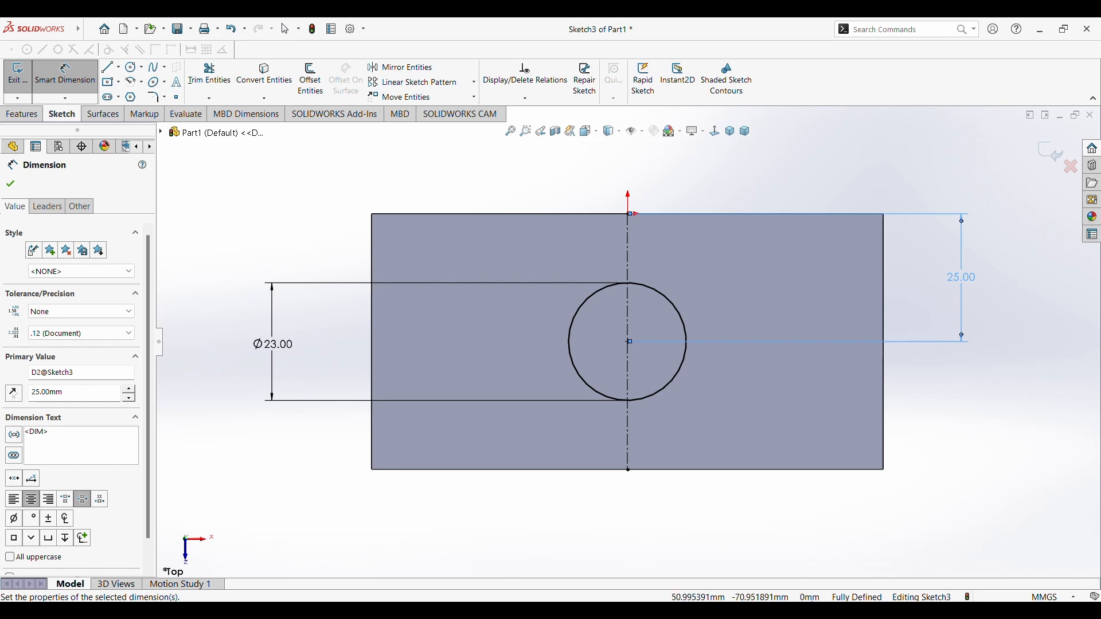
Cut the circle through the block as an extruded cut with the end condition Through All - Both
{"action": "left_click", "coordinate": [12, 119]}
{"action": "left_click", "coordinate": [201, 85]}
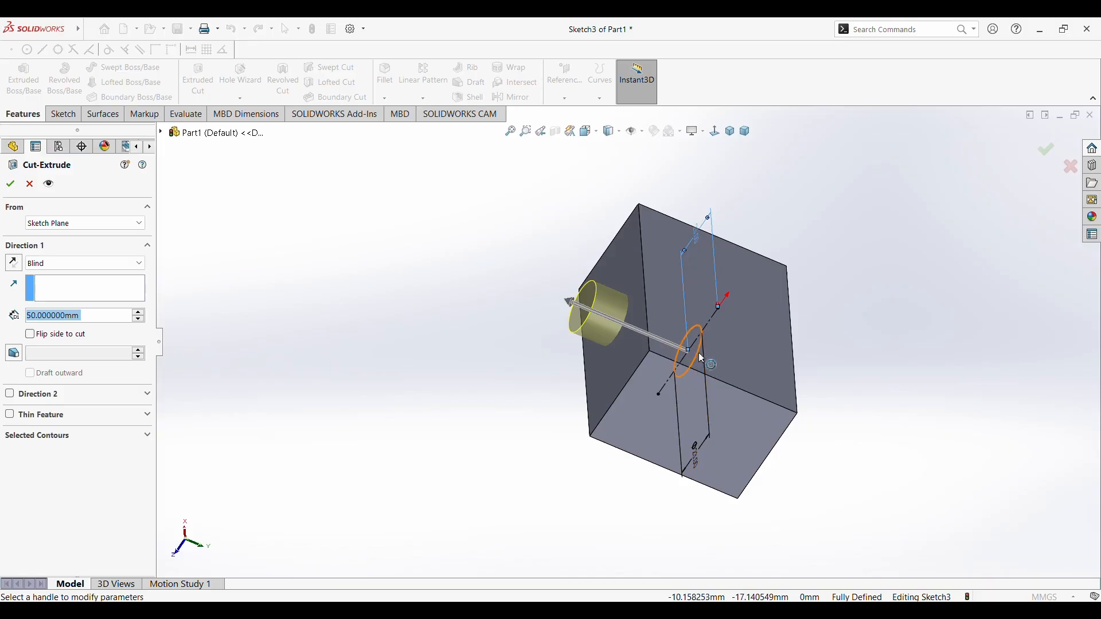
{"action": "middle_click_drag", "start_coordinate": [887, 310], "coordinate": [826, 301]}
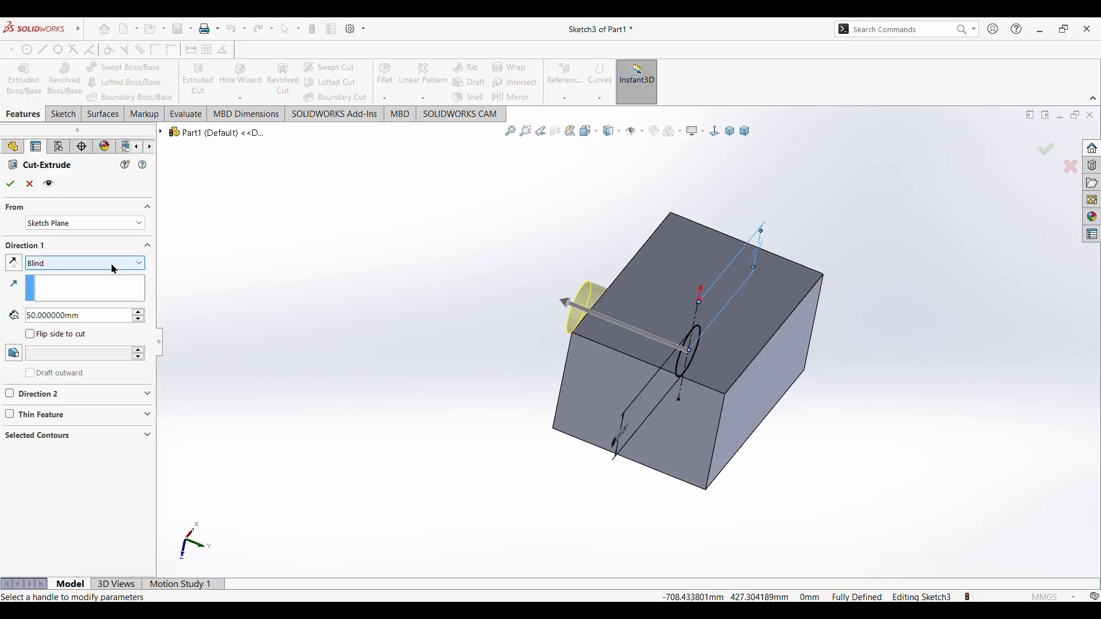
{"action": "left_click", "coordinate": [95, 295]}
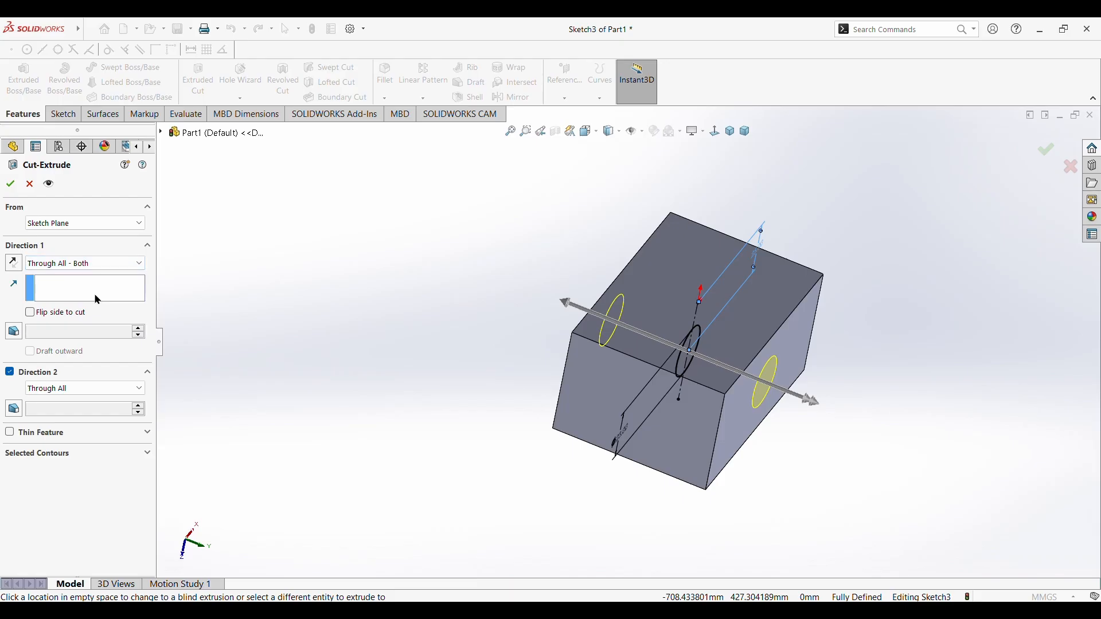
{"action": "left_click", "coordinate": [10, 186]}
{"action": "middle_click_drag", "start_coordinate": [479, 389], "coordinate": [382, 257]}
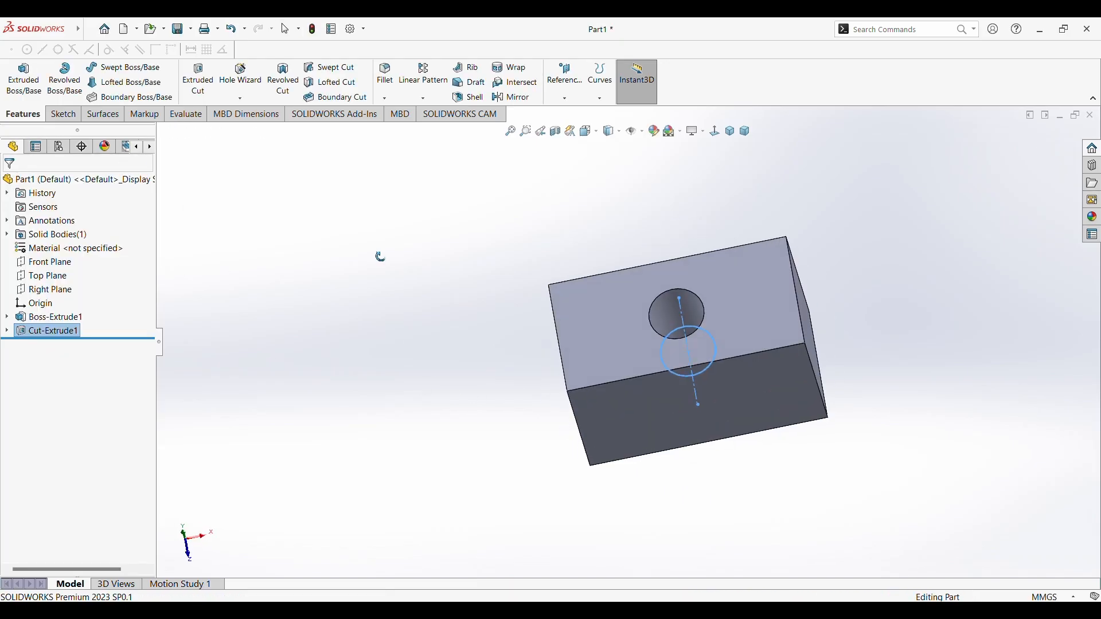
Start a sketch on the block's 100 x 70 mm front face
{"action": "middle_click_drag", "start_coordinate": [576, 439], "coordinate": [501, 436]}
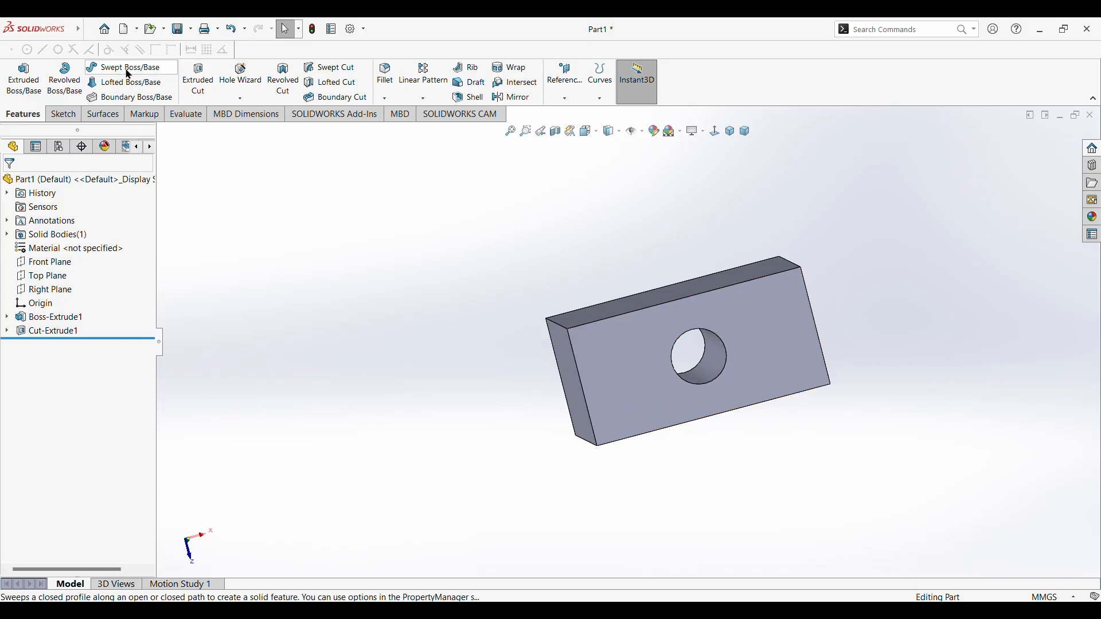
{"action": "middle_click_drag", "start_coordinate": [532, 390], "coordinate": [310, 273]}
{"action": "left_click", "coordinate": [680, 396]}
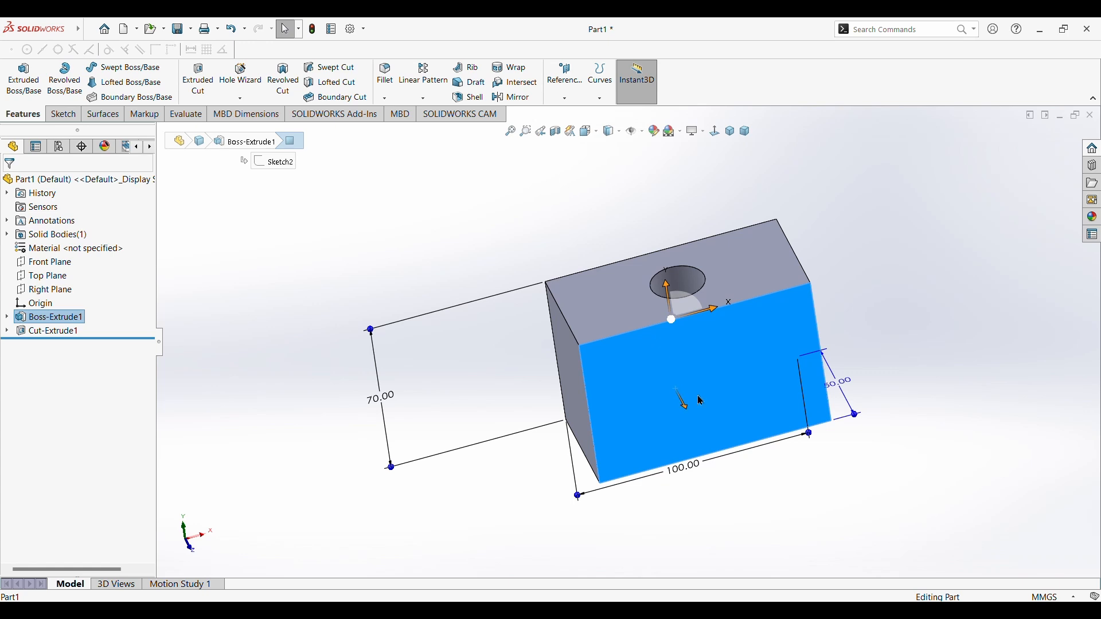
{"action": "left_click", "coordinate": [729, 355]}
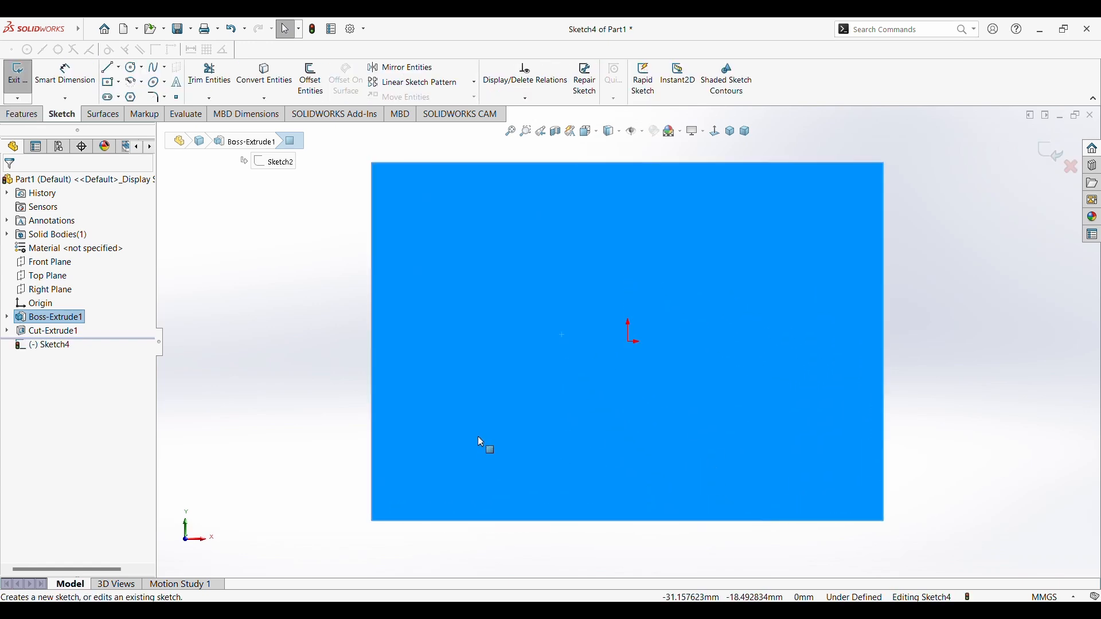
{"action": "left_click", "coordinate": [180, 348]}
{"action": "scroll", "coordinate": [314, 318], "scroll_direction": "up", "scroll_amount": 3}
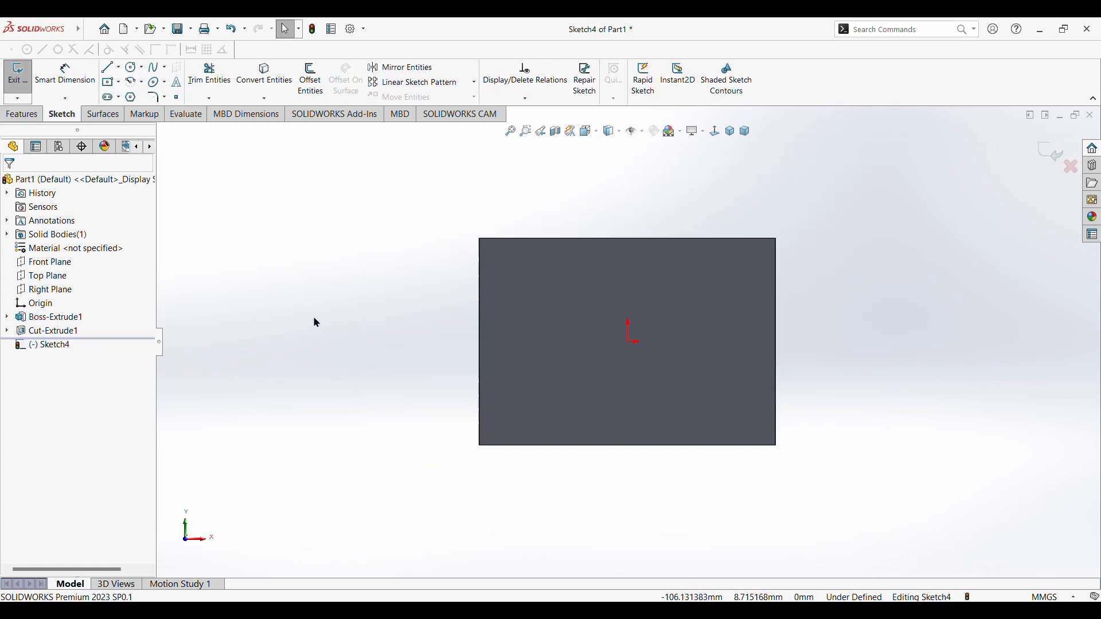
{"action": "scroll", "coordinate": [631, 353], "scroll_direction": "up", "scroll_amount": 4}
{"action": "scroll", "coordinate": [654, 349], "scroll_direction": "down", "scroll_amount": 6}
{"action": "scroll", "coordinate": [652, 345], "scroll_direction": "up", "scroll_amount": 1}
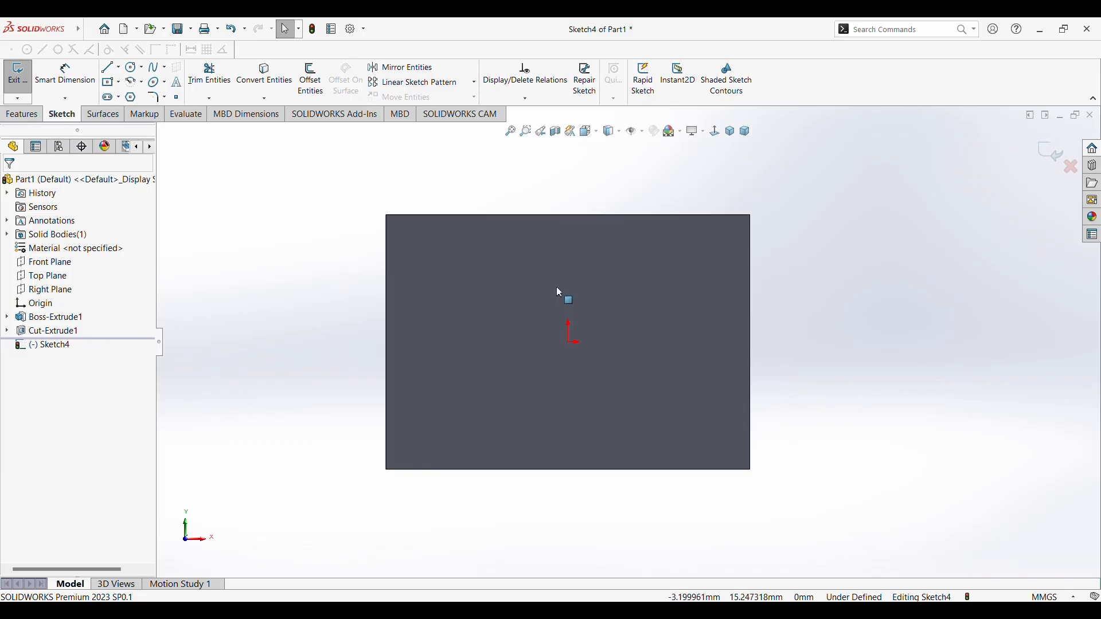
{"action": "scroll", "coordinate": [559, 292], "scroll_direction": "up", "scroll_amount": 1}
{"action": "scroll", "coordinate": [280, 166], "scroll_direction": "up", "scroll_amount": 2}
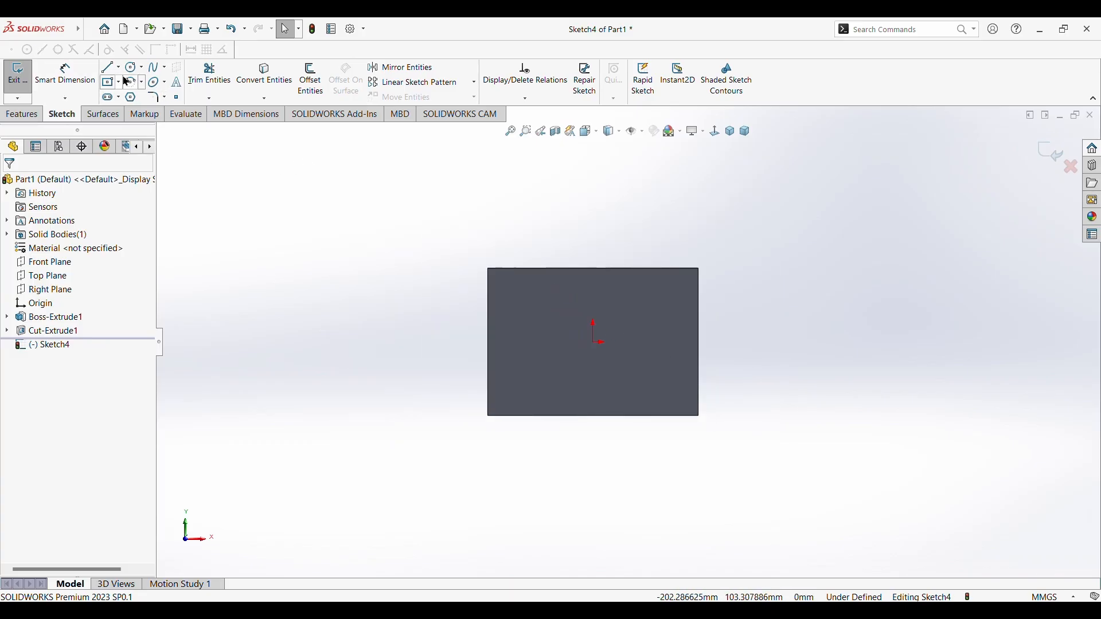
Draw a vertical 35 mm line from the origin to the block's upper edge and continue it with a tangent arc of about 58.5 mm radius curving toward negative X
{"action": "left_click", "coordinate": [108, 67]}
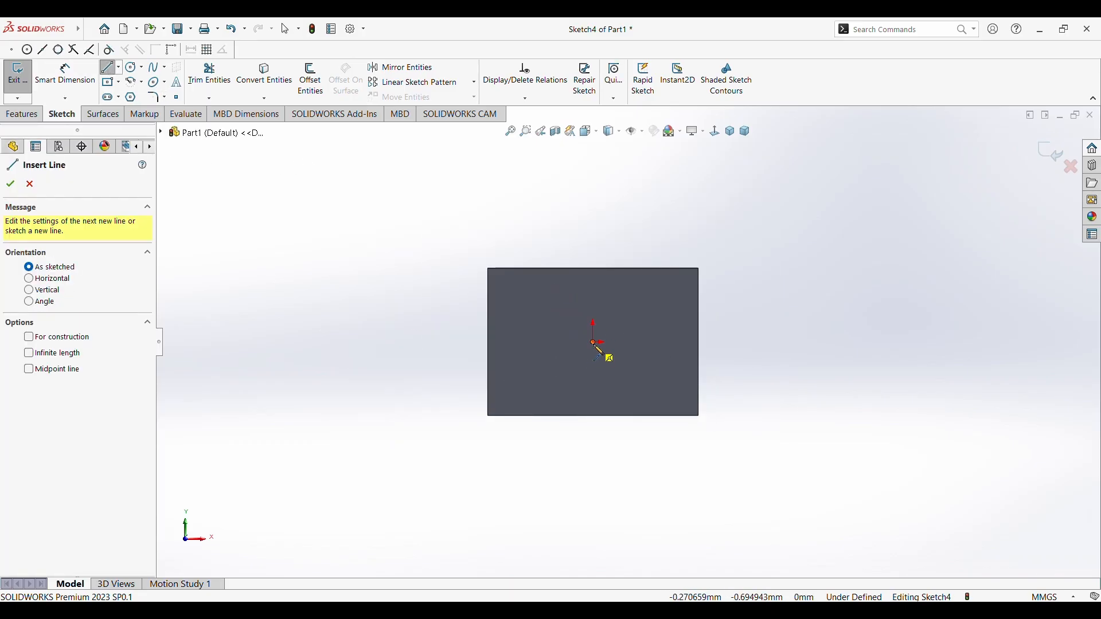
{"action": "left_click", "coordinate": [595, 344]}
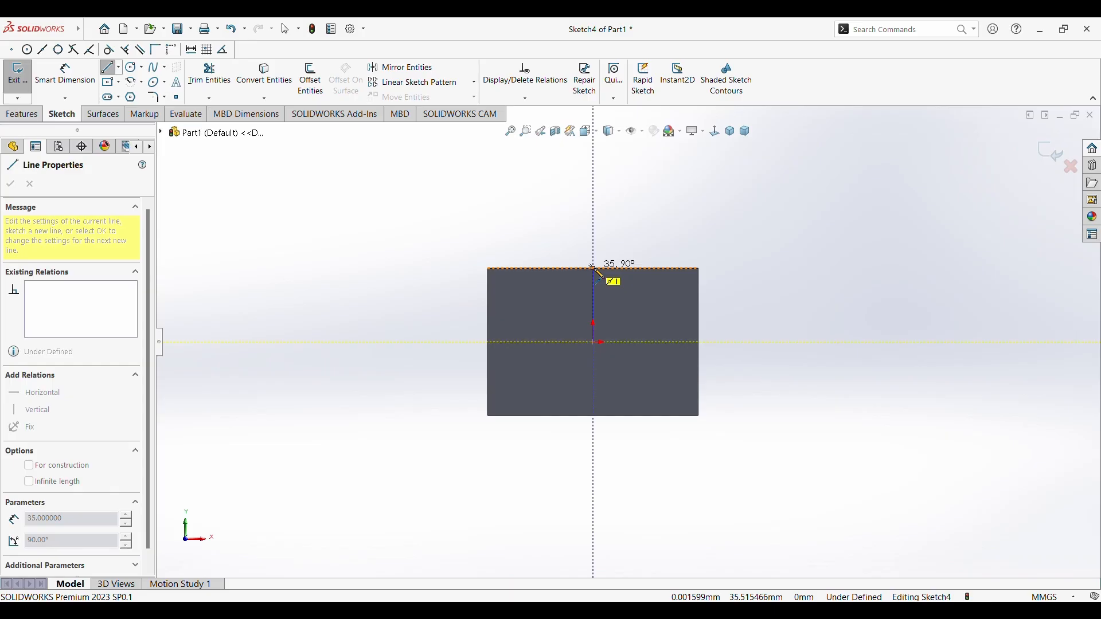
{"action": "left_click", "coordinate": [594, 268]}
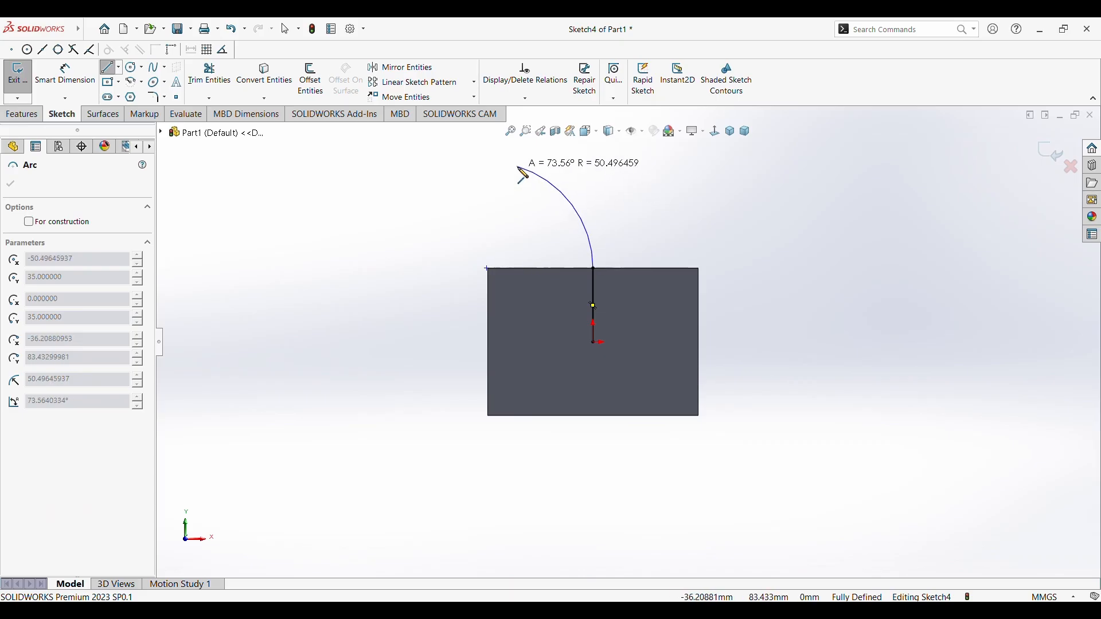
{"action": "left_click", "coordinate": [490, 150]}
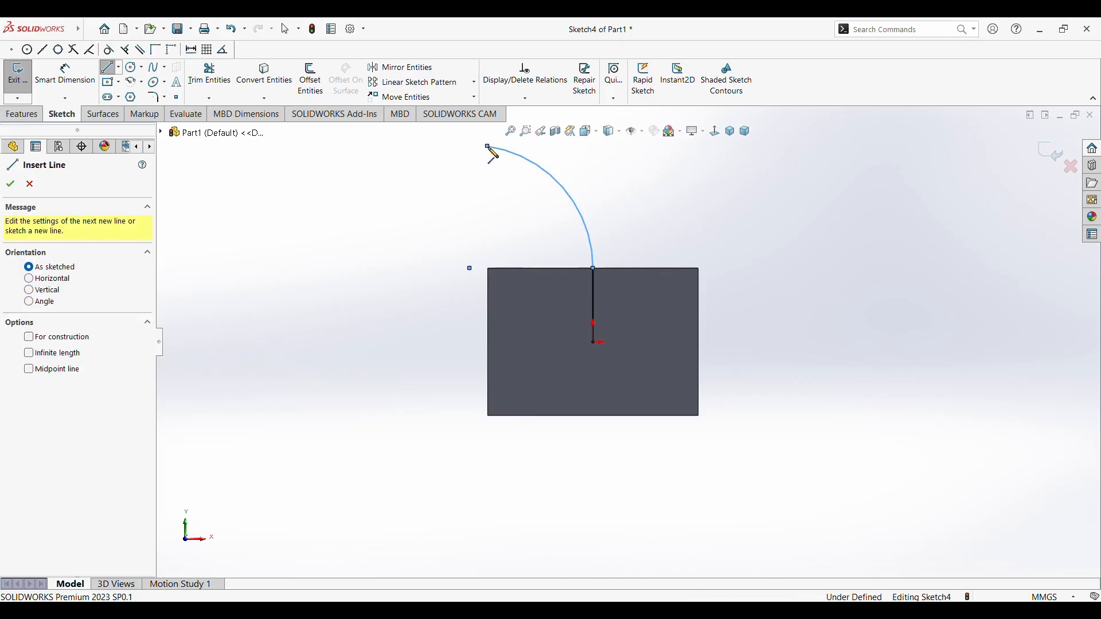
{"action": "key", "text": "Escape"}
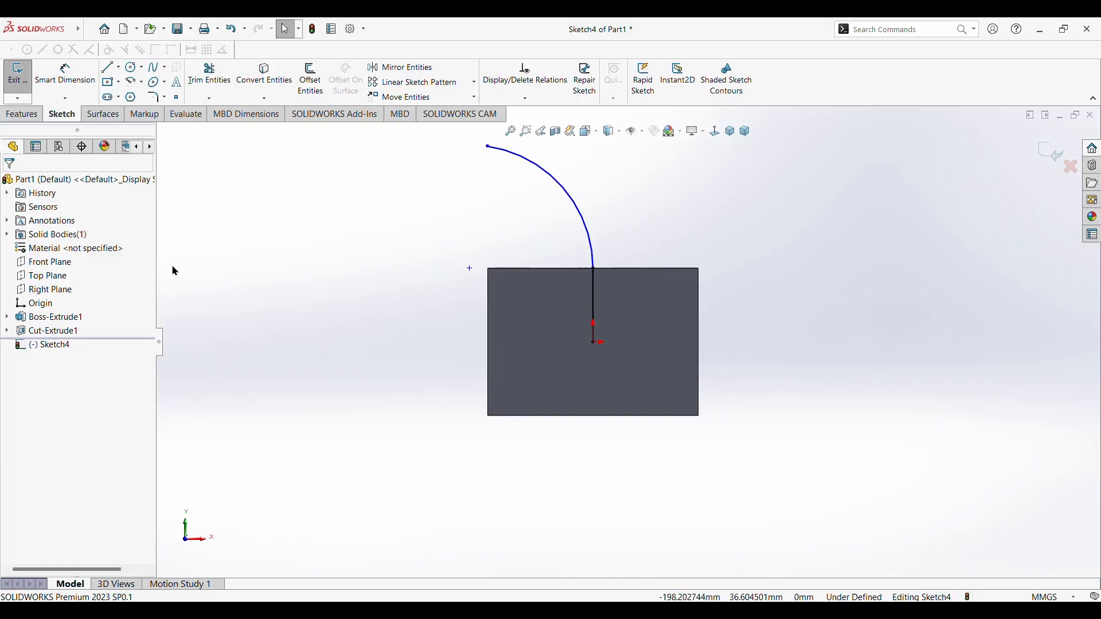
Dimension the tangent arc's radius to 50 mm
{"action": "left_click", "coordinate": [73, 80]}
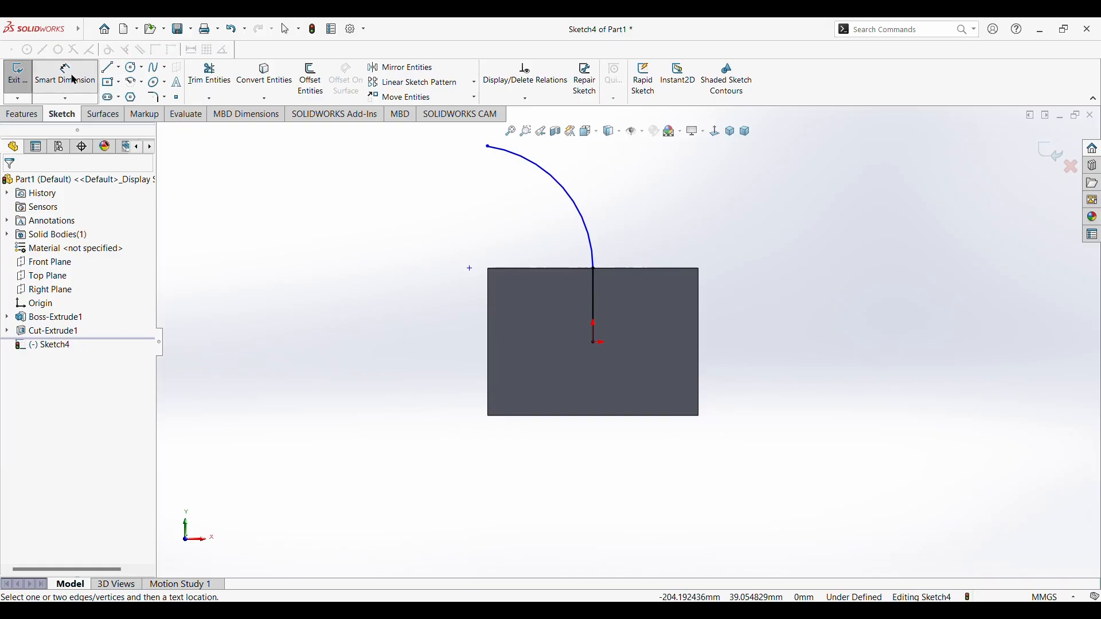
{"action": "left_click", "coordinate": [591, 227]}
{"action": "left_click", "coordinate": [765, 195]}
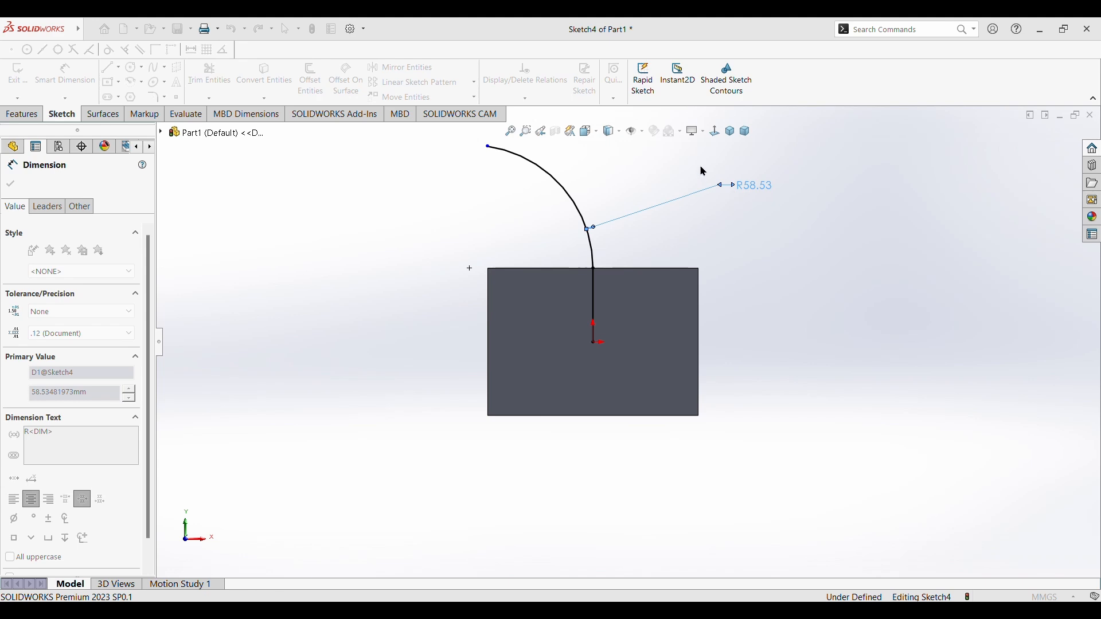
{"action": "type", "text": "50"}
{"action": "key", "text": "Return"}
Try to sweep the hole's upper circular edge along the line-and-arc sketch as a solid boss
{"action": "middle_click_drag", "start_coordinate": [757, 256], "coordinate": [776, 433]}
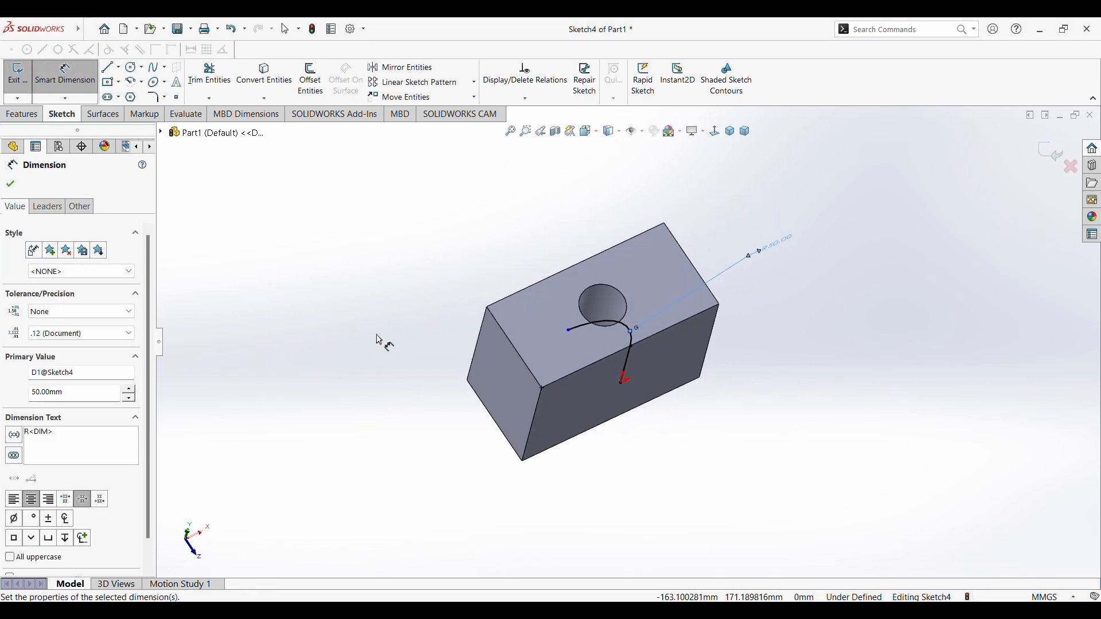
{"action": "left_click", "coordinate": [21, 114]}
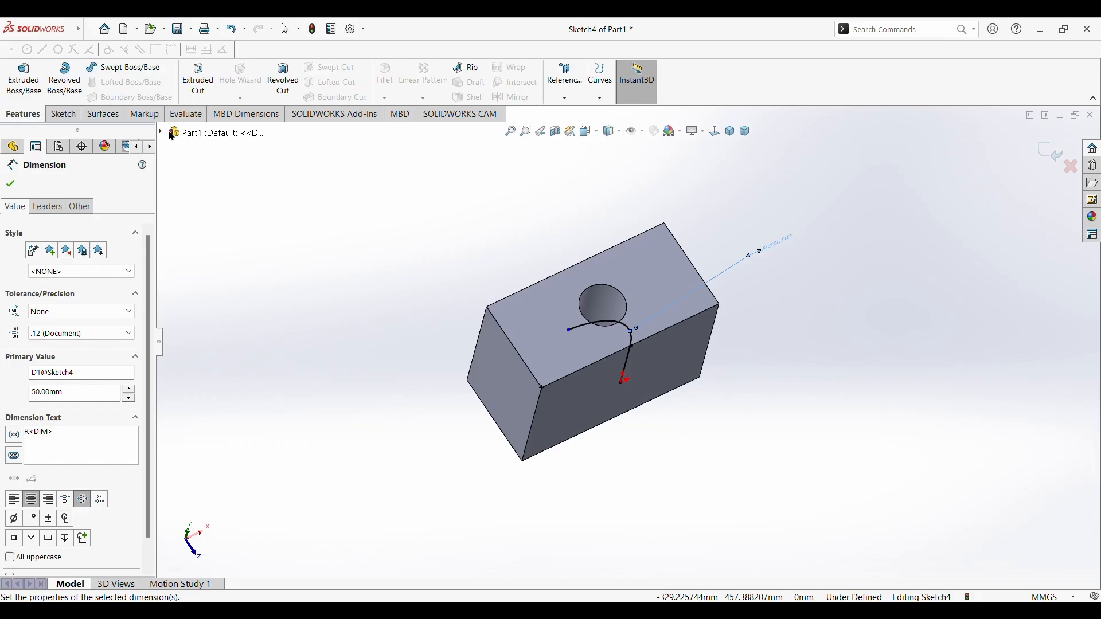
{"action": "left_click", "coordinate": [126, 69]}
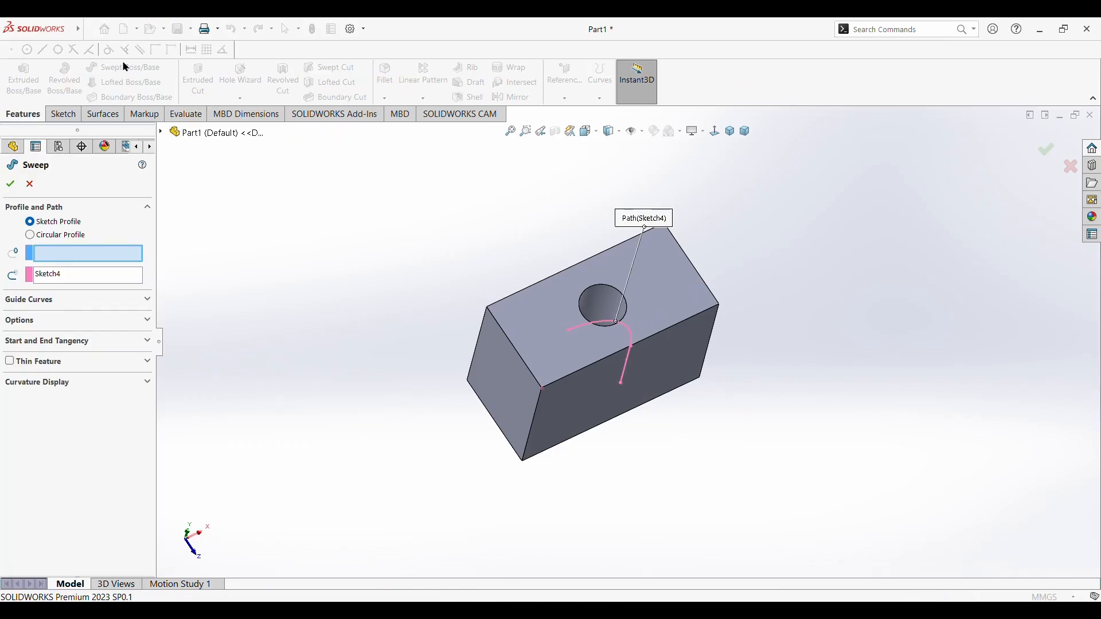
{"action": "left_click", "coordinate": [628, 309]}
{"action": "middle_click_drag", "start_coordinate": [419, 441], "coordinate": [439, 360]}
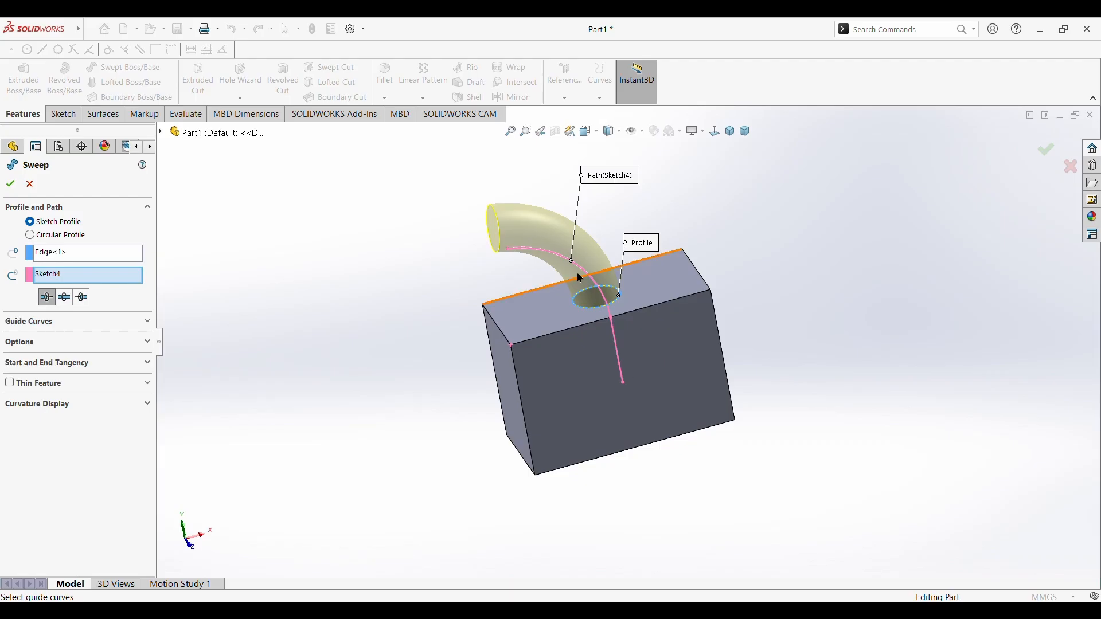
{"action": "middle_click_drag", "start_coordinate": [208, 328], "coordinate": [251, 303]}
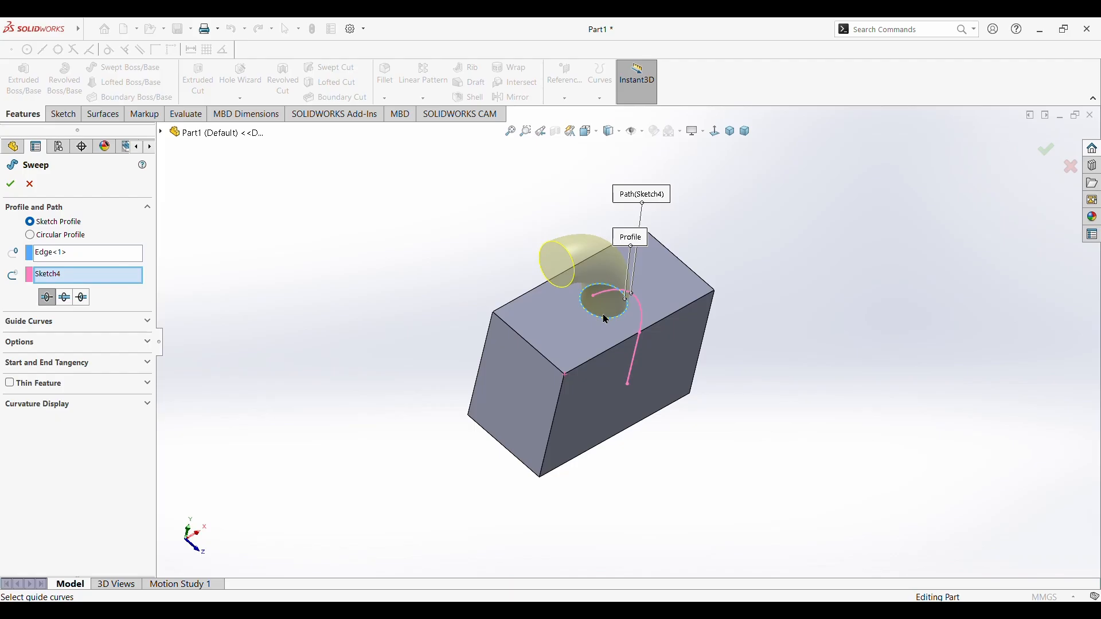
{"action": "middle_click_drag", "start_coordinate": [382, 285], "coordinate": [633, 269]}
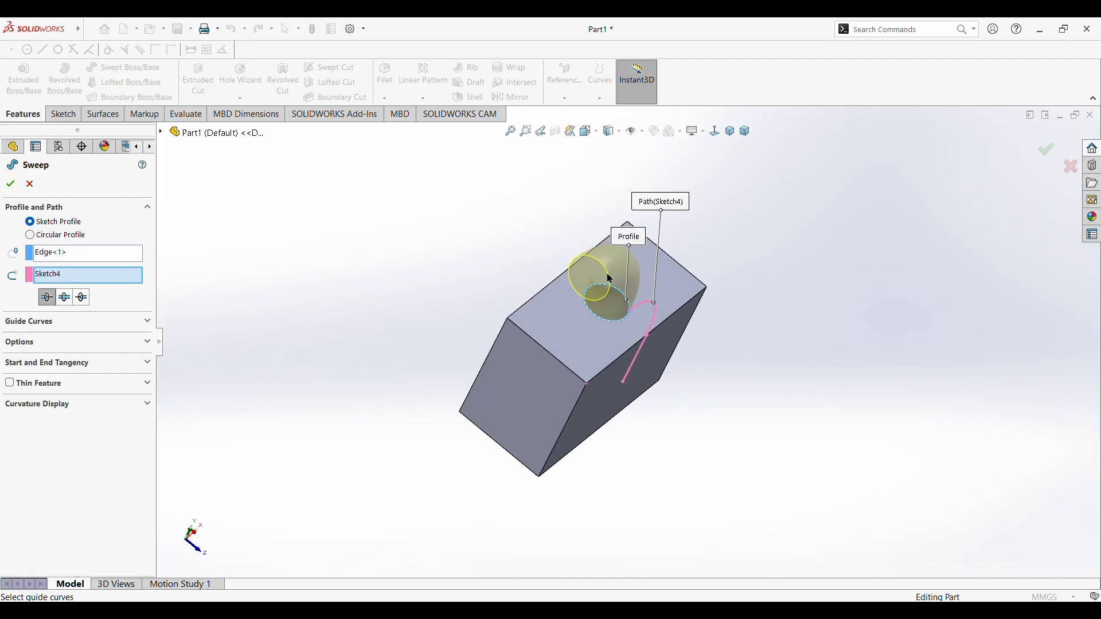
{"action": "left_click", "coordinate": [11, 184]}
{"action": "middle_click_drag", "start_coordinate": [322, 379], "coordinate": [386, 344]}
{"action": "middle_click_drag", "start_coordinate": [532, 345], "coordinate": [609, 248]}
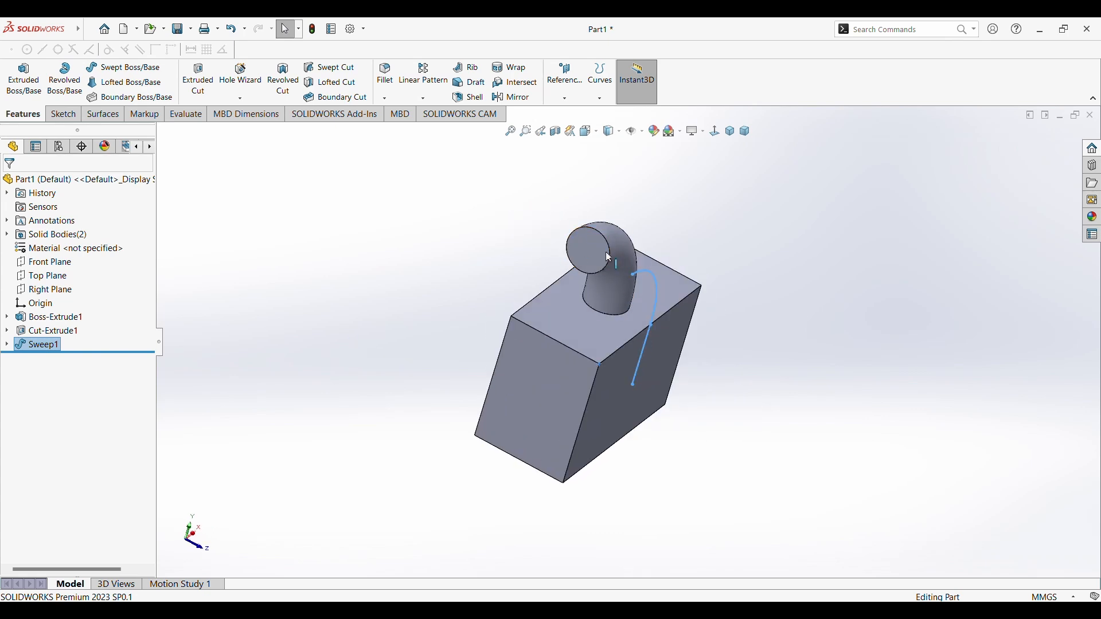
{"action": "key", "text": "ctrl+z"}
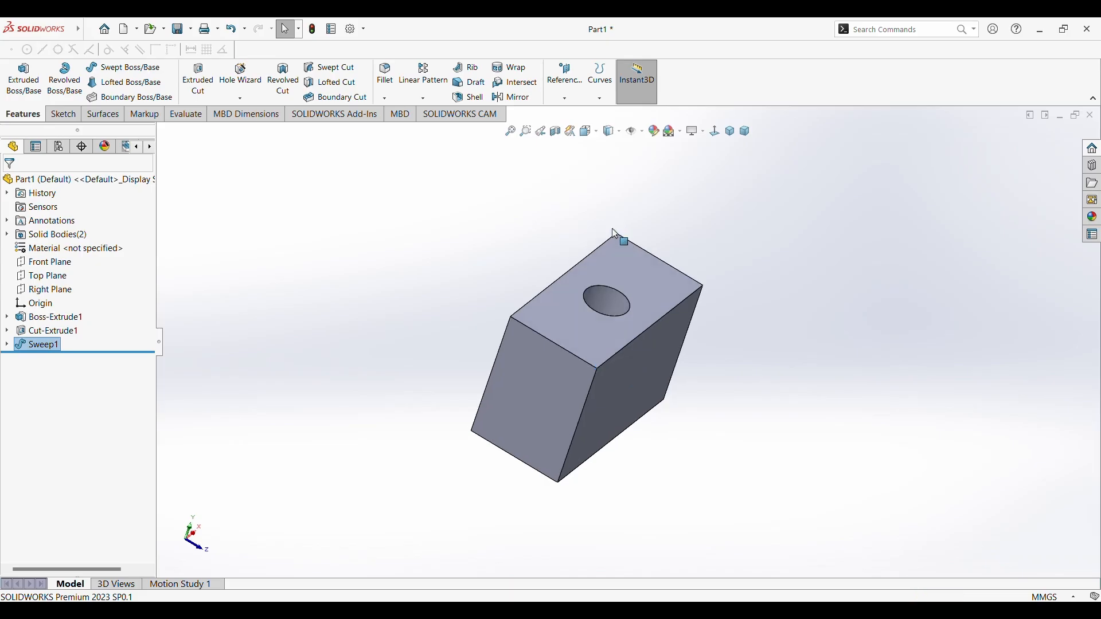
Start a Swept Boss/Base with the hole's upper circular edge as profile and the line-and-arc sketch as path
{"action": "mouse_move", "coordinate": [612, 230]}
{"action": "middle_mouse_down"}
{"action": "mouse_move", "coordinate": [389, 384]}
{"action": "mouse_move", "coordinate": [369, 351]}
{"action": "middle_mouse_up"}
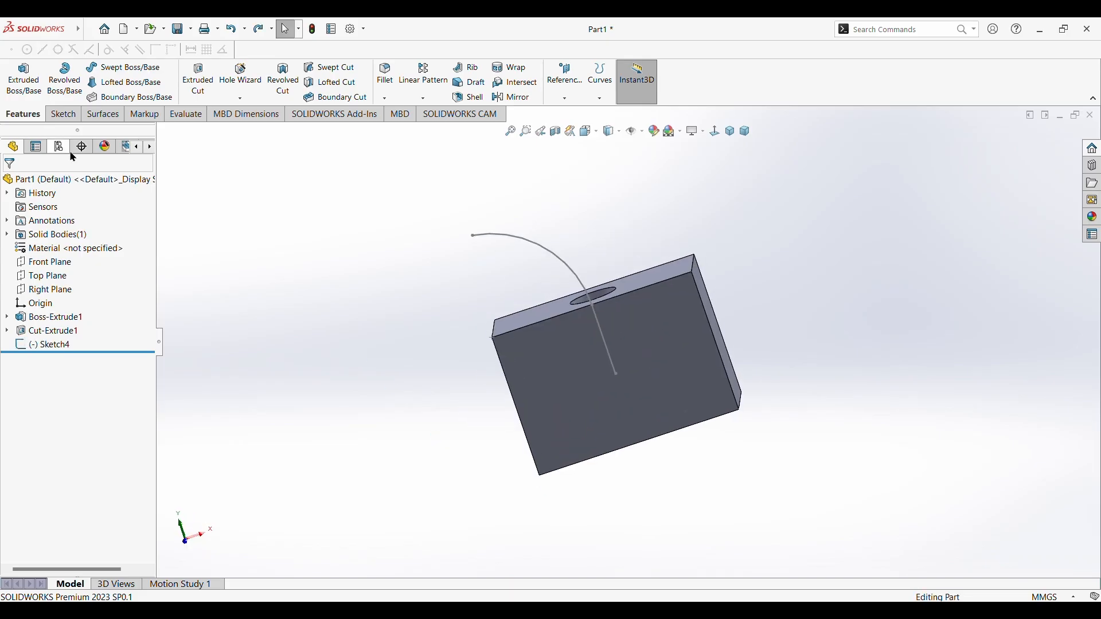
{"action": "left_click", "coordinate": [124, 71]}
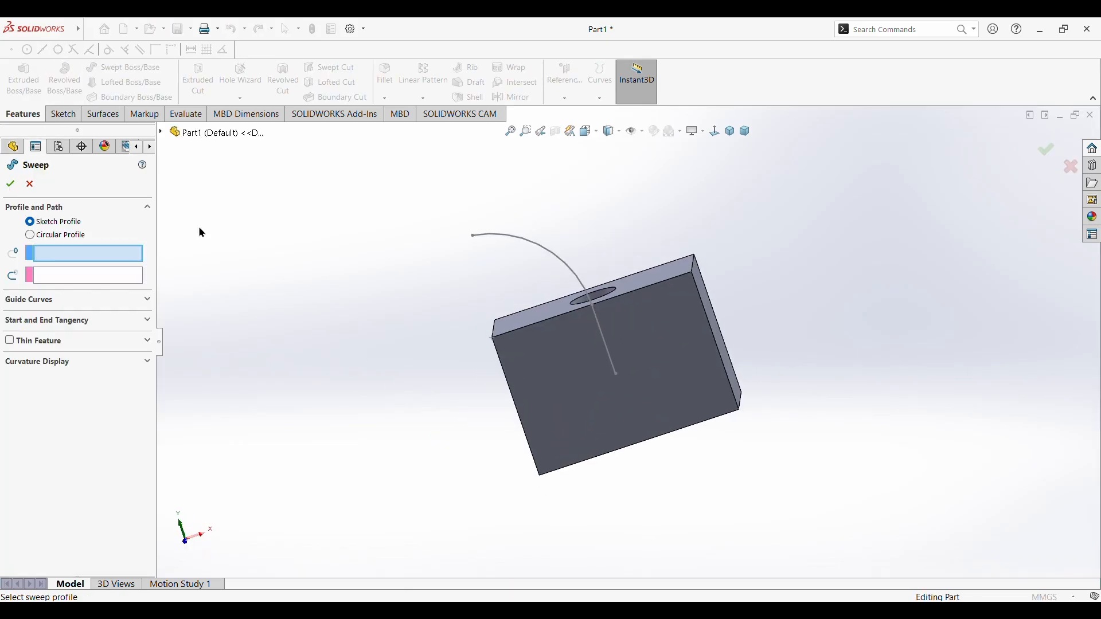
{"action": "middle_click_drag", "start_coordinate": [199, 232], "coordinate": [329, 369]}
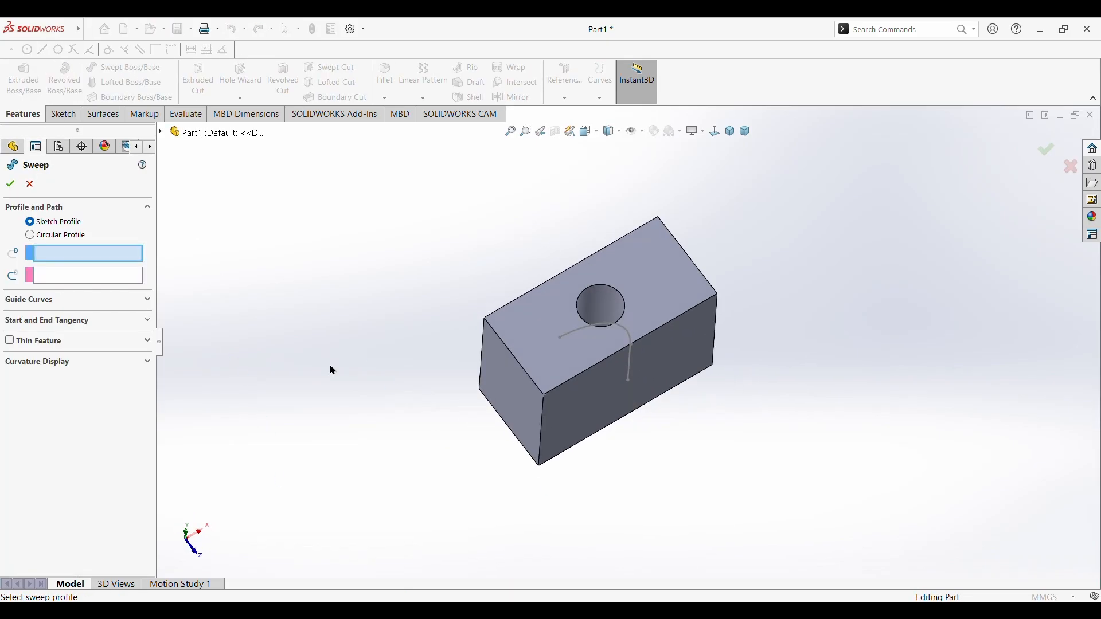
{"action": "left_click", "coordinate": [584, 294]}
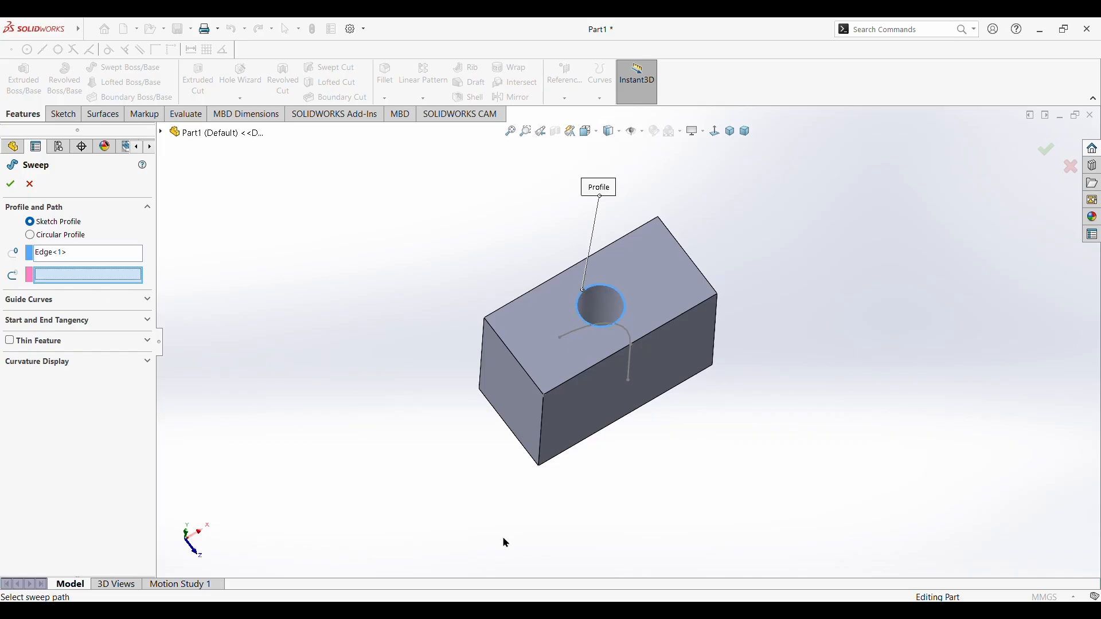
{"action": "middle_click_drag", "start_coordinate": [507, 543], "coordinate": [465, 401]}
{"action": "left_click", "coordinate": [505, 253]}
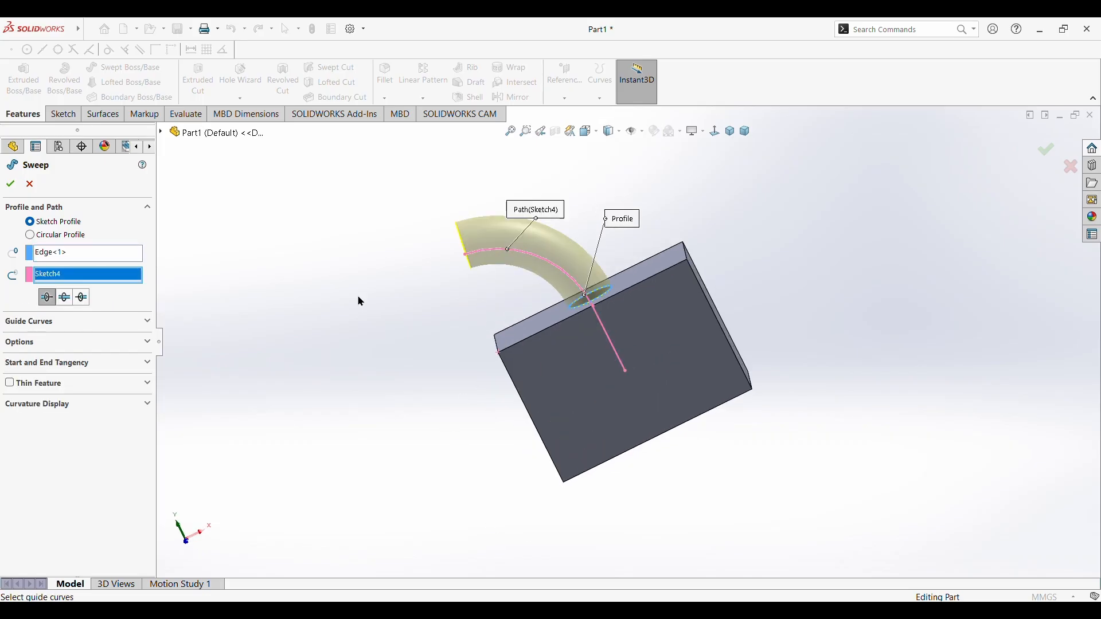
Make the sweep a one-direction thin feature with a 5 mm wall thickness and create it
{"action": "left_click", "coordinate": [10, 383]}
{"action": "middle_click_drag", "start_coordinate": [354, 515], "coordinate": [393, 522]}
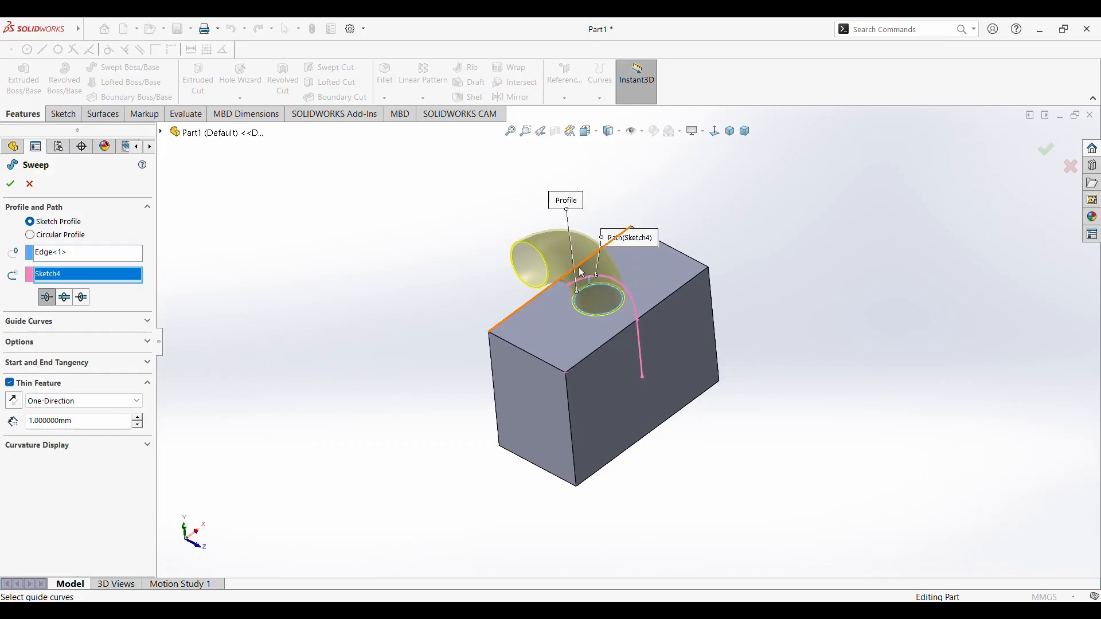
{"action": "left_click_drag", "start_coordinate": [86, 428], "coordinate": [38, 429]}
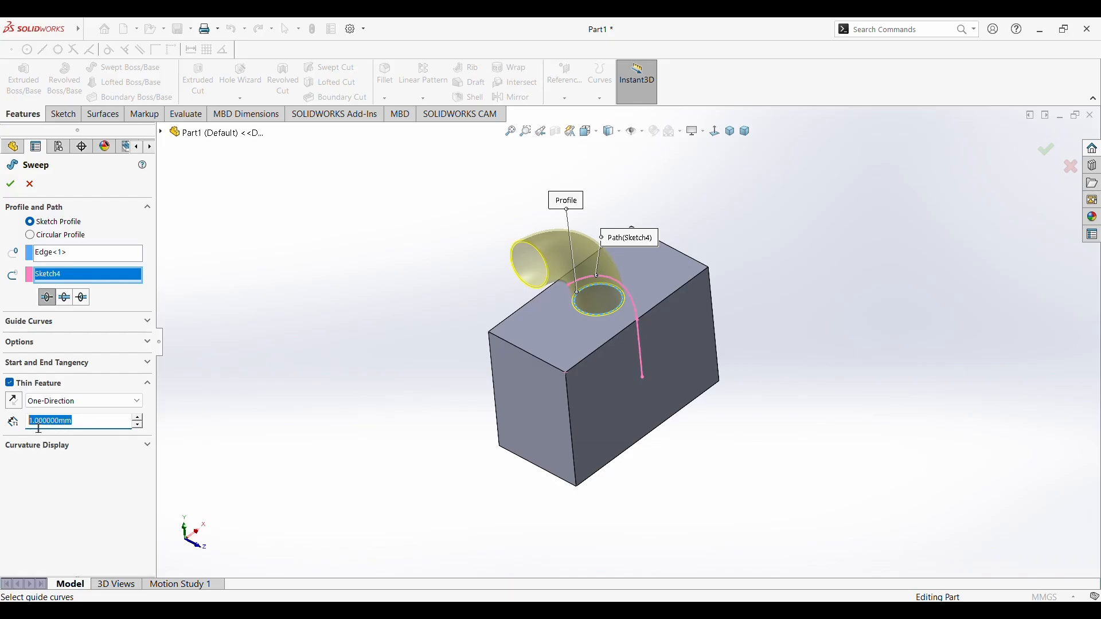
{"action": "type", "text": "5"}
{"action": "left_click", "coordinate": [13, 184]}
{"action": "mouse_move", "coordinate": [435, 499]}
{"action": "middle_mouse_down"}
{"action": "mouse_move", "coordinate": [482, 511]}
{"action": "mouse_move", "coordinate": [436, 460]}
{"action": "middle_mouse_up"}
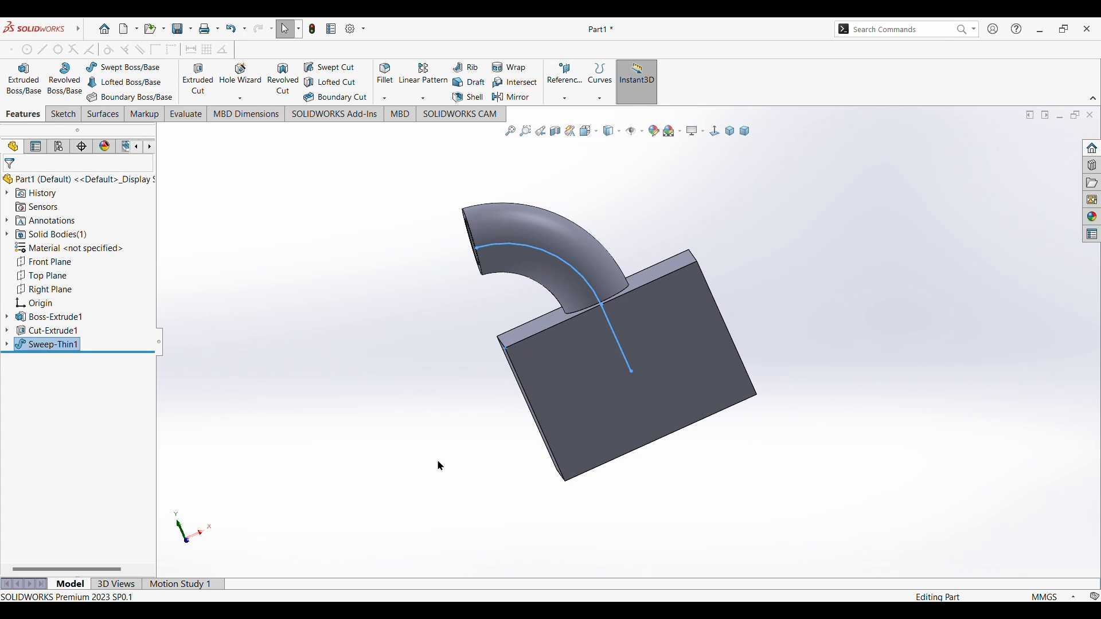
{"action": "left_click", "coordinate": [477, 363]}
Fillet the block's upper short edge on the side the pipe opens toward with a constant 5 mm radius
{"action": "middle_click_drag", "start_coordinate": [379, 377], "coordinate": [384, 344]}
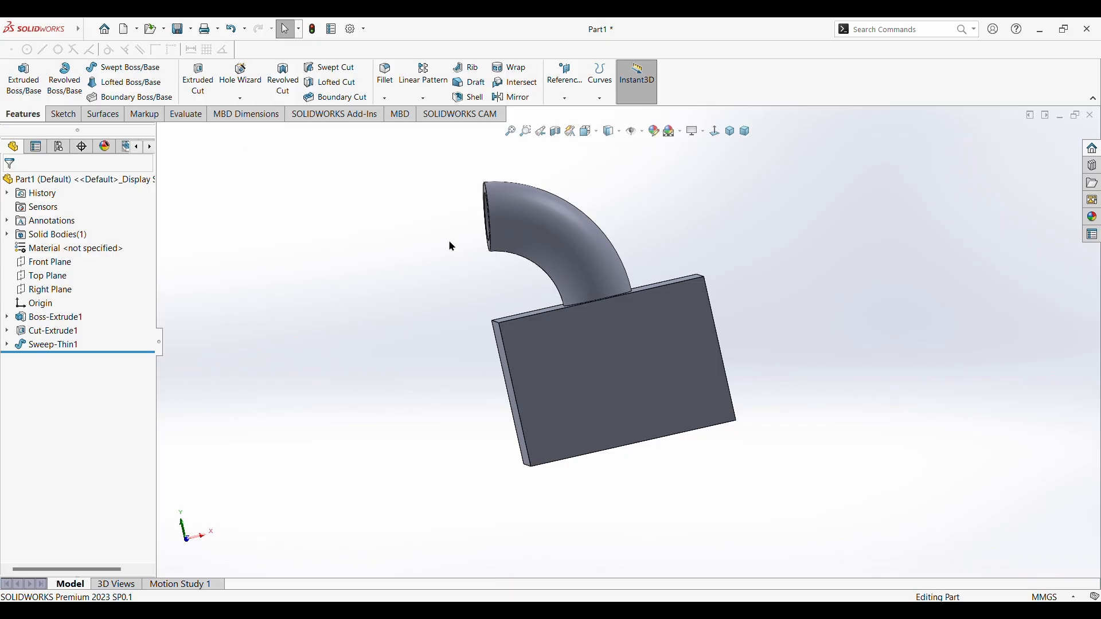
{"action": "middle_click_drag", "start_coordinate": [367, 295], "coordinate": [425, 329]}
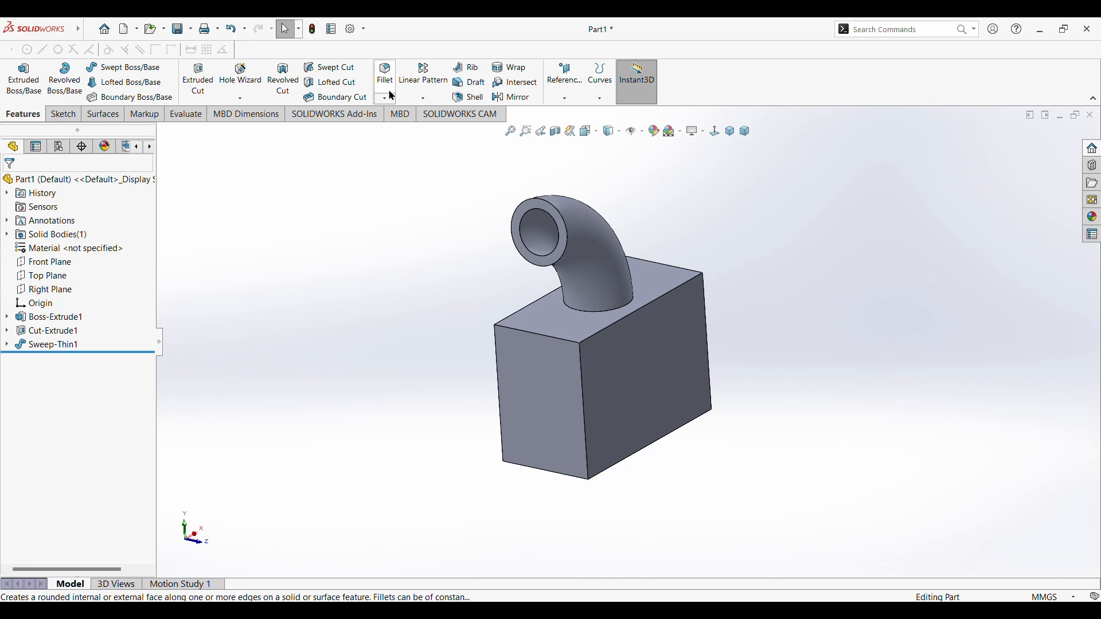
{"action": "middle_click_drag", "start_coordinate": [378, 246], "coordinate": [549, 354]}
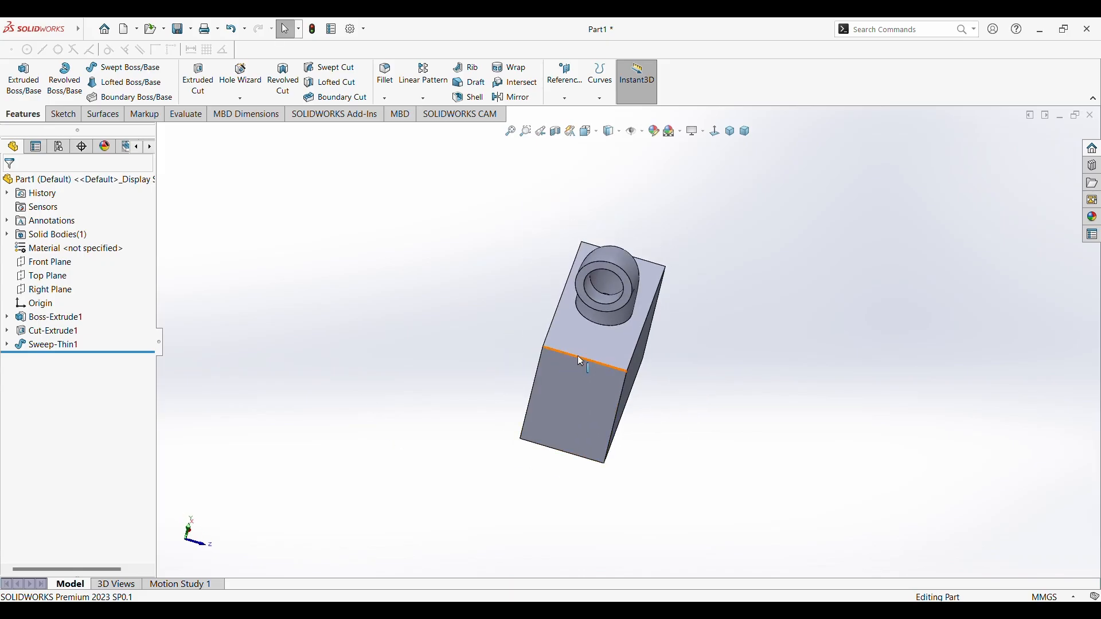
{"action": "left_click", "coordinate": [385, 80]}
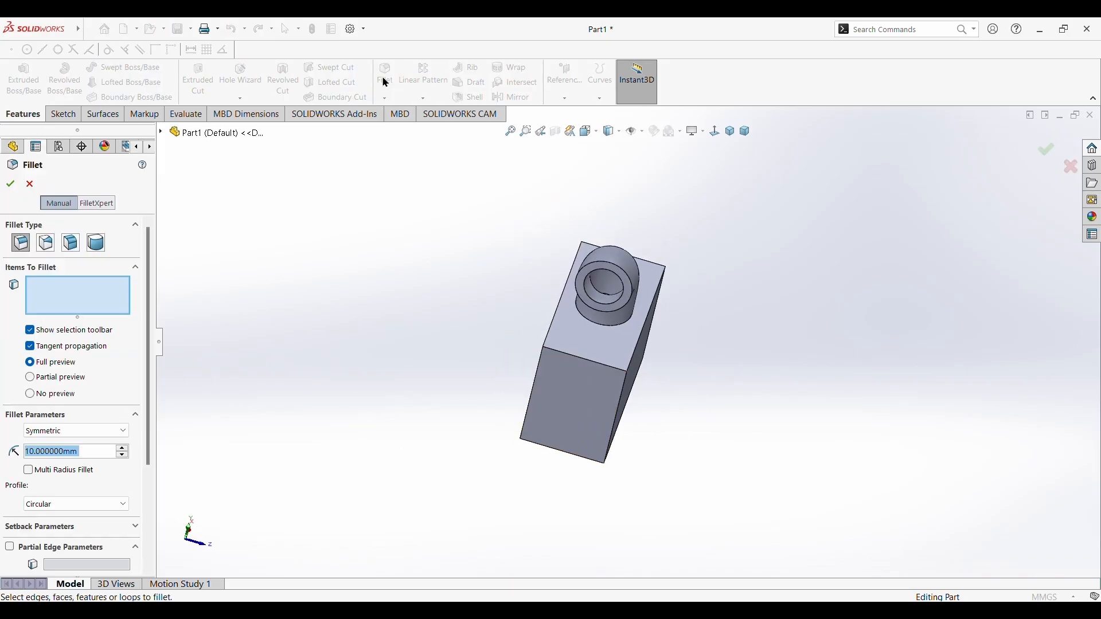
{"action": "left_click", "coordinate": [21, 245]}
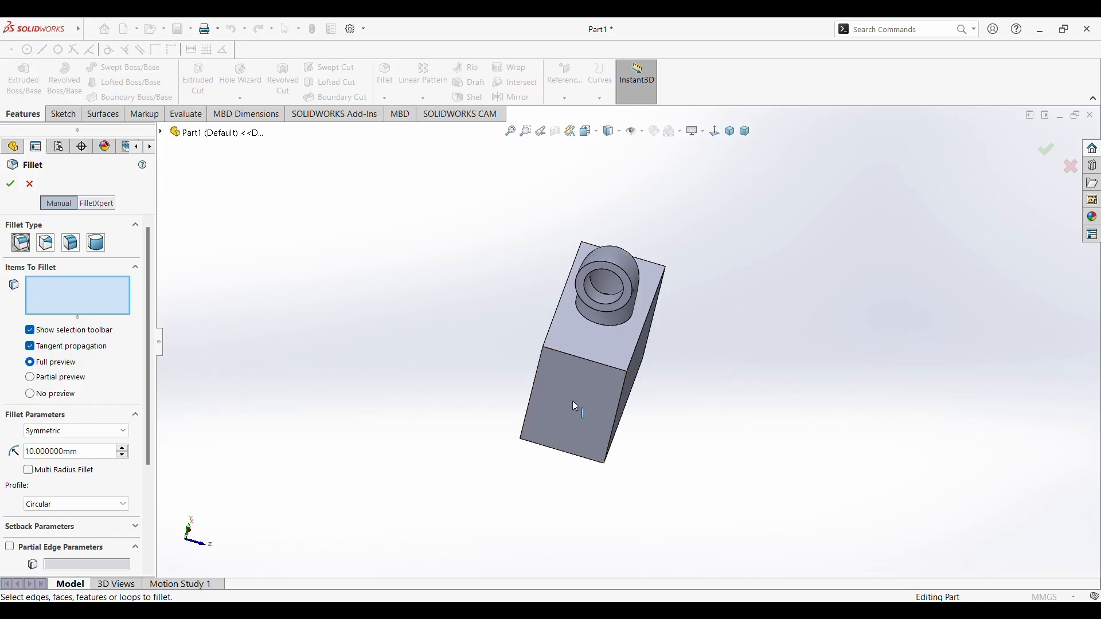
{"action": "left_click", "coordinate": [579, 362]}
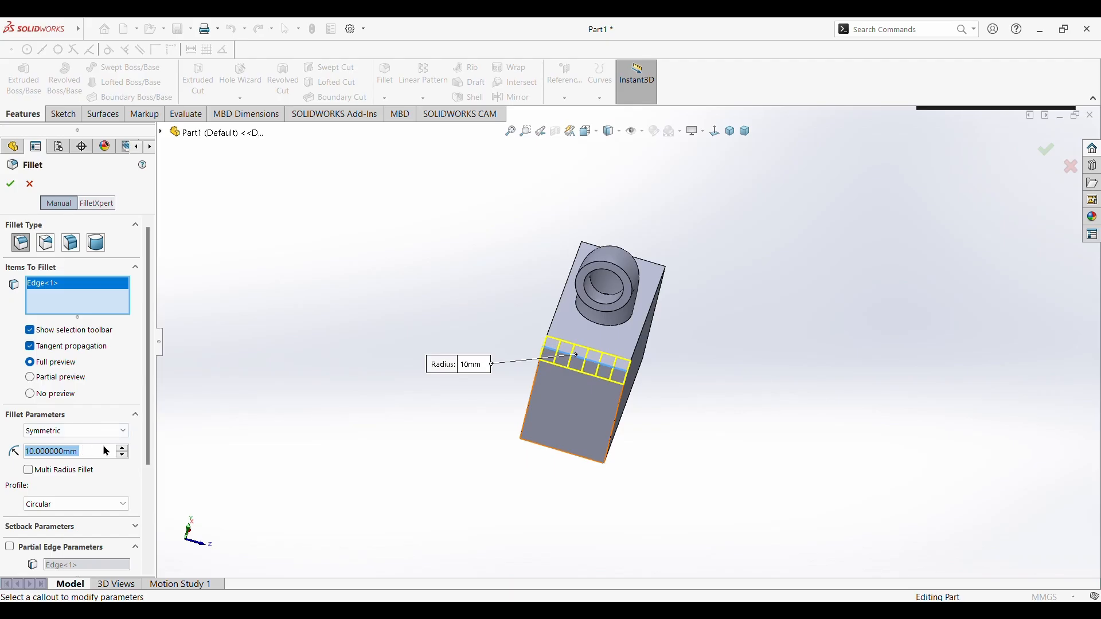
{"action": "type", "text": "5"}
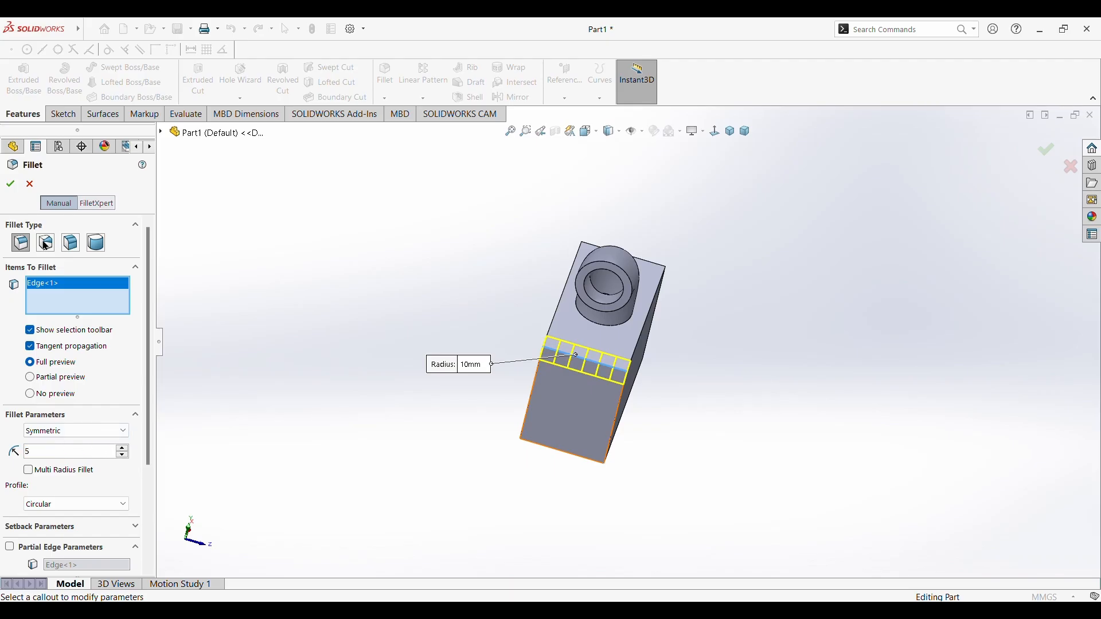
{"action": "left_click", "coordinate": [11, 184]}
Chamfer the block's opposite upper short edge, away from the pipe opening, with a 10 mm distance and 45-degree angle
{"action": "middle_click_drag", "start_coordinate": [476, 485], "coordinate": [505, 373]}
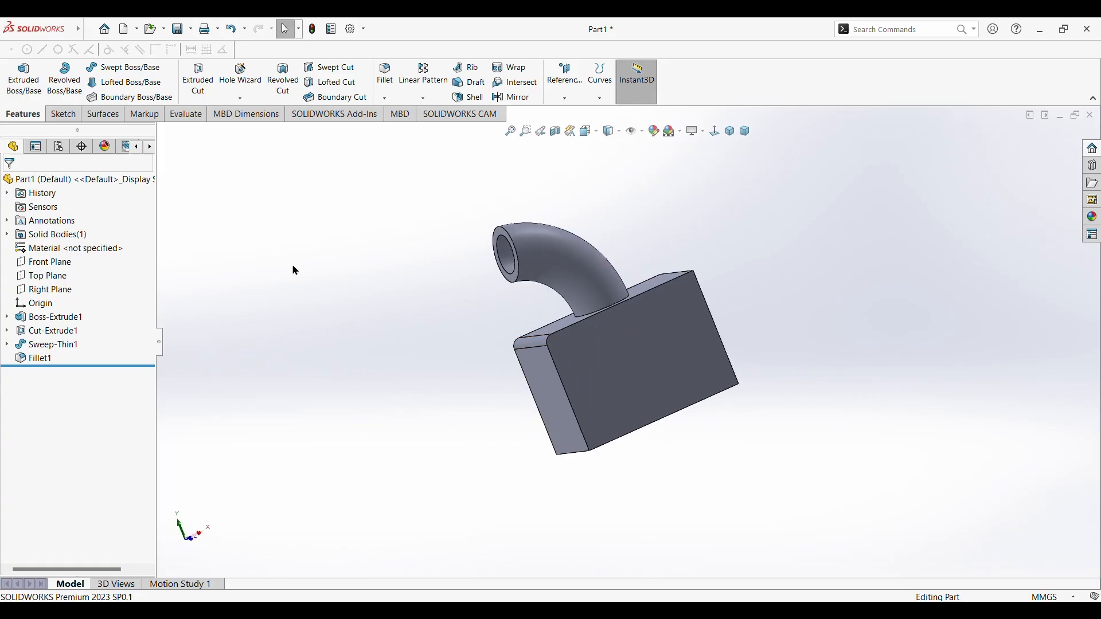
{"action": "left_click", "coordinate": [386, 90]}
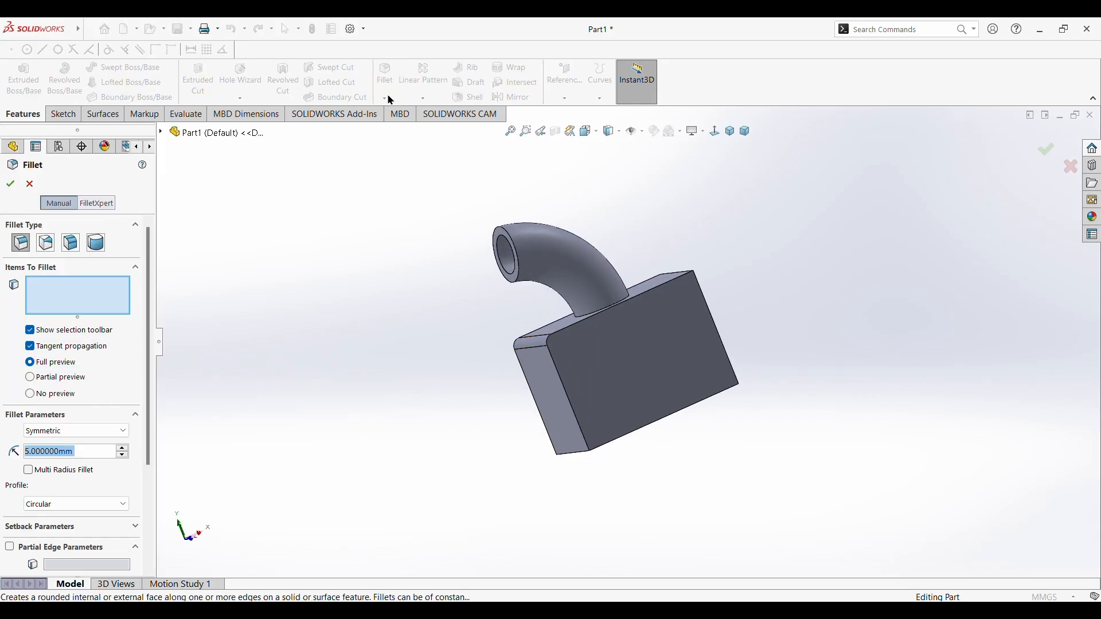
{"action": "left_click", "coordinate": [30, 183]}
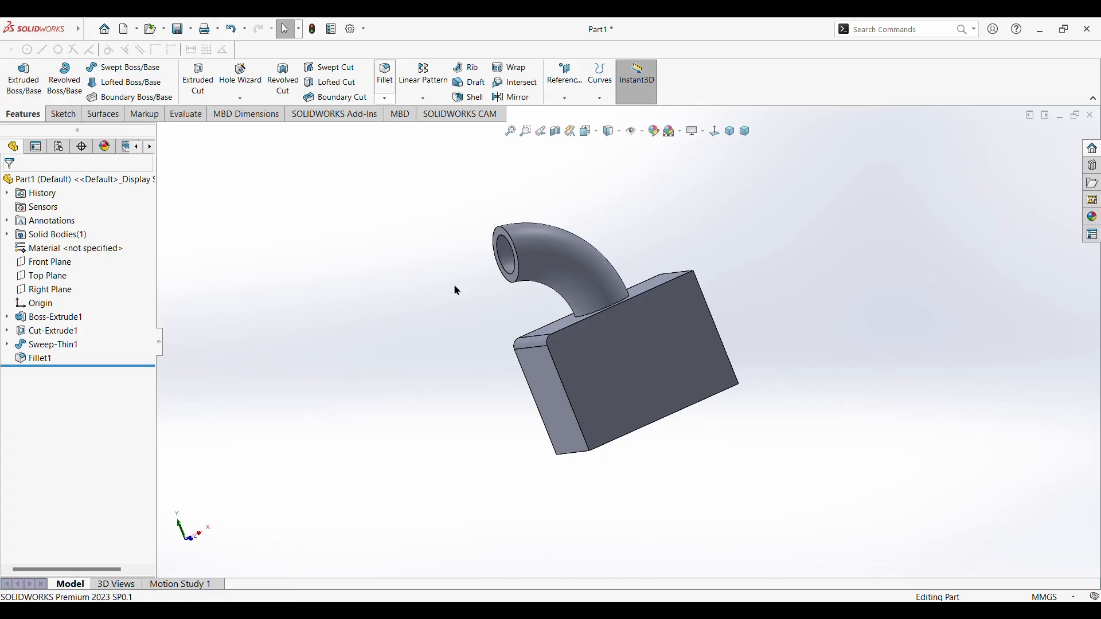
{"action": "left_click", "coordinate": [424, 127]}
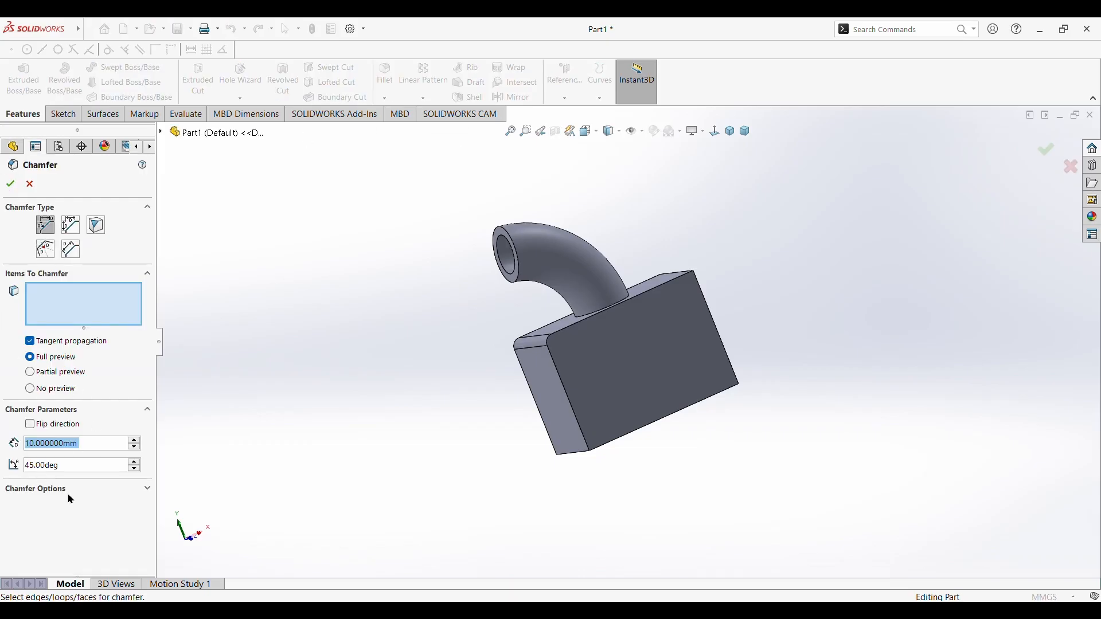
{"action": "middle_click_drag", "start_coordinate": [263, 449], "coordinate": [740, 361]}
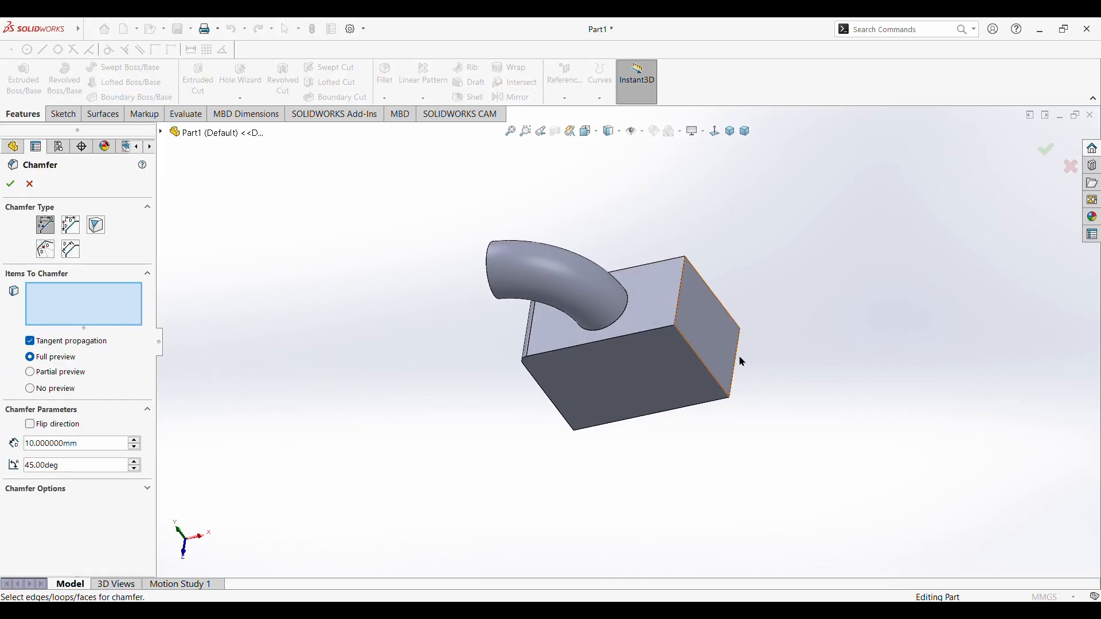
{"action": "left_click", "coordinate": [681, 303]}
{"action": "middle_click_drag", "start_coordinate": [369, 363], "coordinate": [295, 342]}
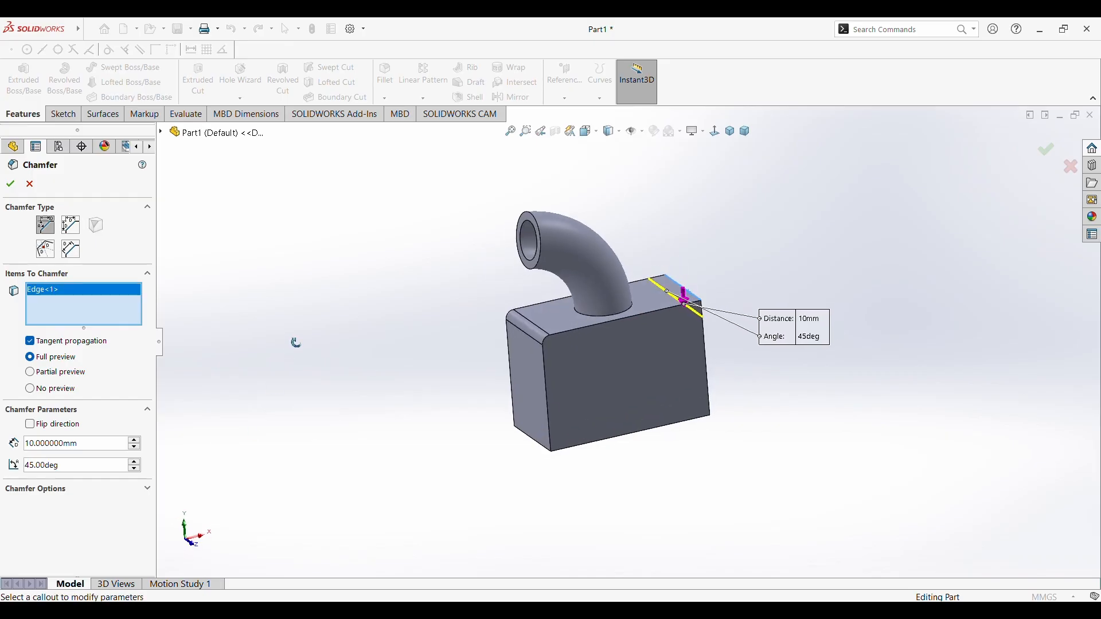
{"action": "left_click", "coordinate": [14, 189]}
{"action": "middle_click_drag", "start_coordinate": [912, 319], "coordinate": [837, 379]}
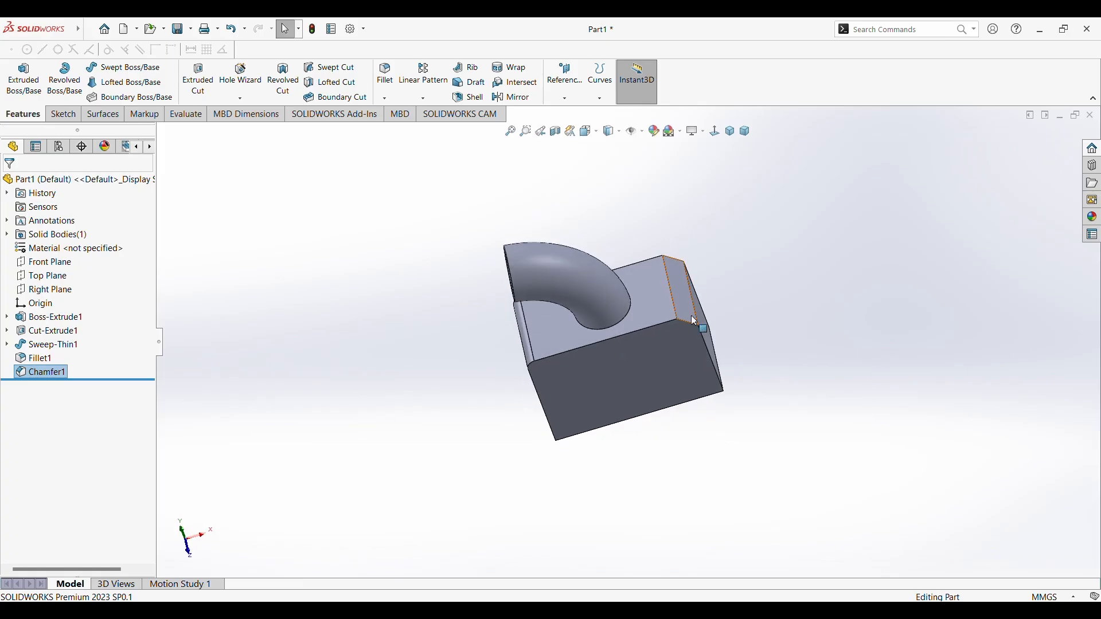
{"action": "middle_click_drag", "start_coordinate": [693, 404], "coordinate": [701, 310]}
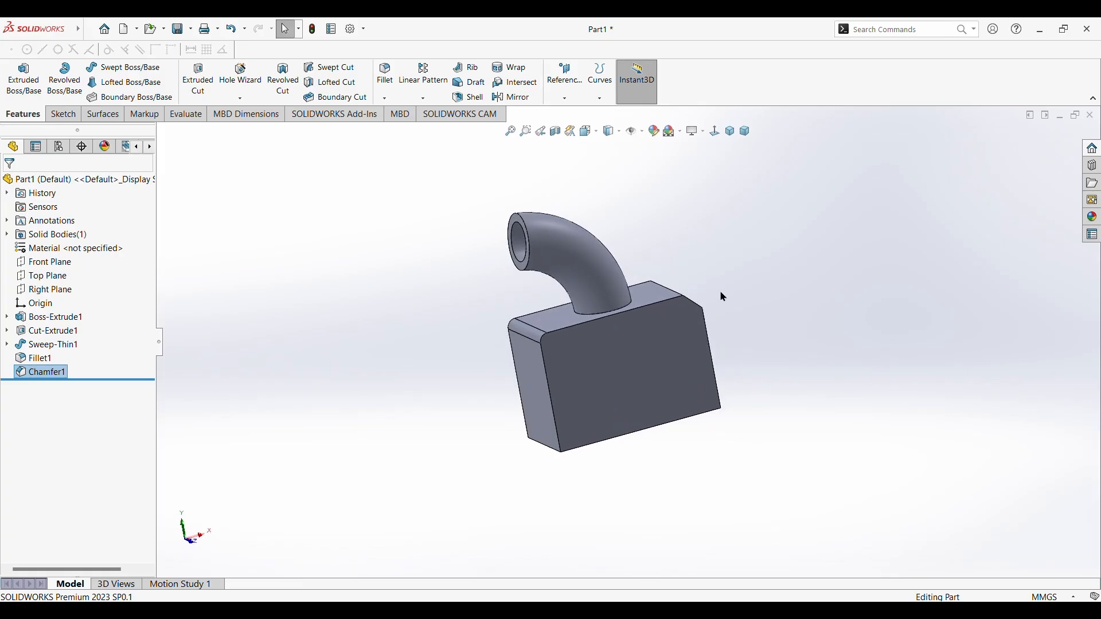